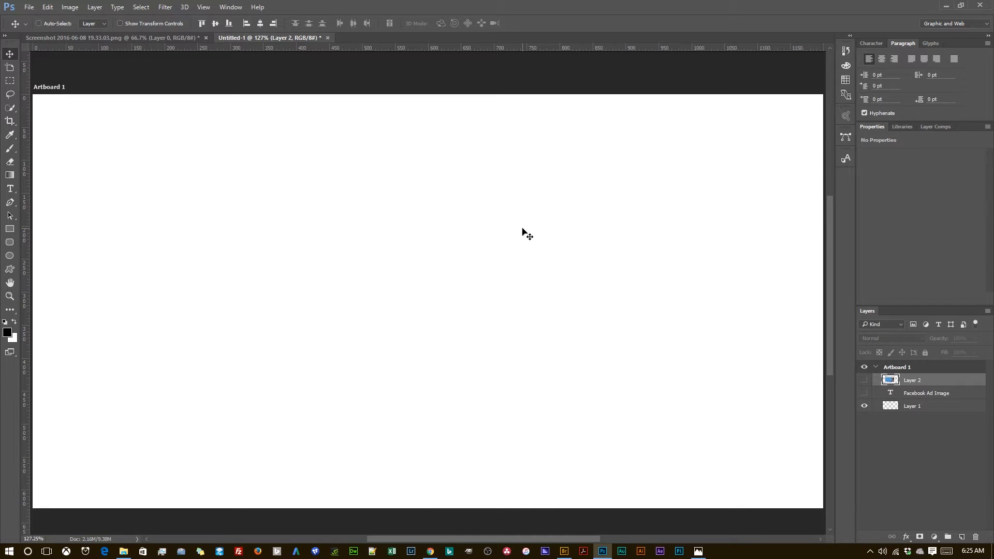
# Step: Draw a yellow rectangle without a stroke, about 428 by 628 px, along the artboard's right edge at full height
pyautogui.press('u')
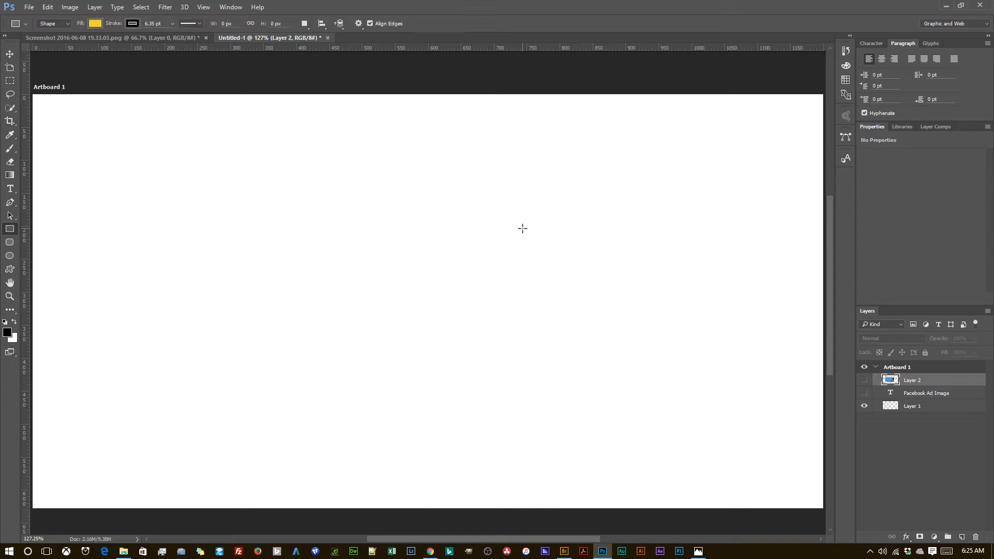
pyautogui.moveTo(490, 157); pyautogui.dragTo(497, 162)
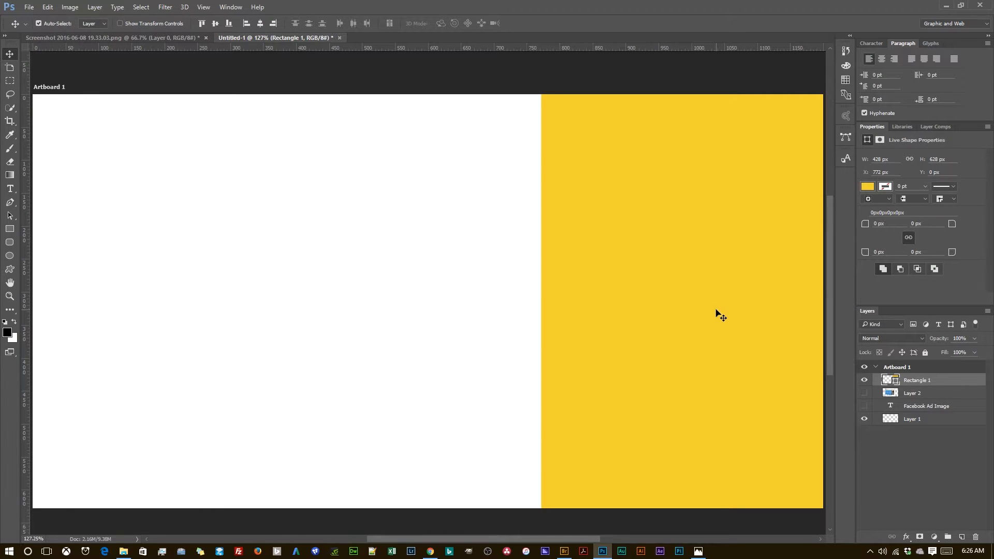
# Step: Duplicate the yellow rectangle directly to its left and stretch the copy to the artboard's left edge
pyautogui.moveTo(716, 310); pyautogui.dragTo(642, 311)
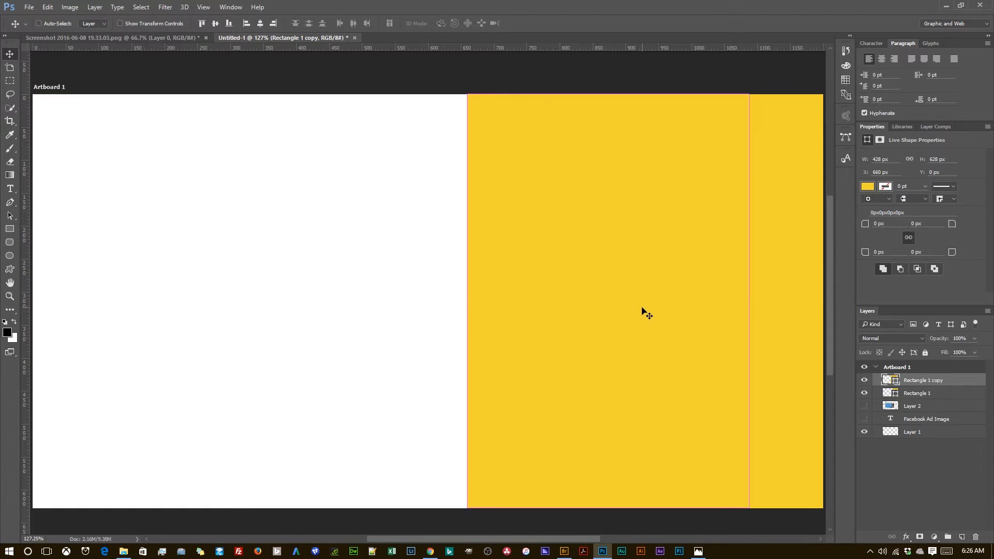
pyautogui.hotkey('ctrl', 'z')
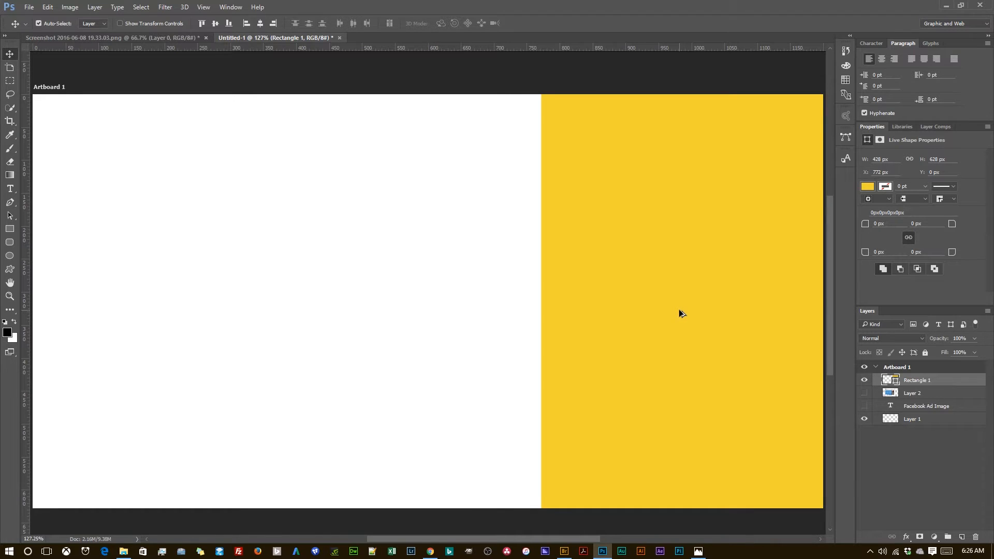
pyautogui.moveTo(678, 311); pyautogui.dragTo(397, 314)
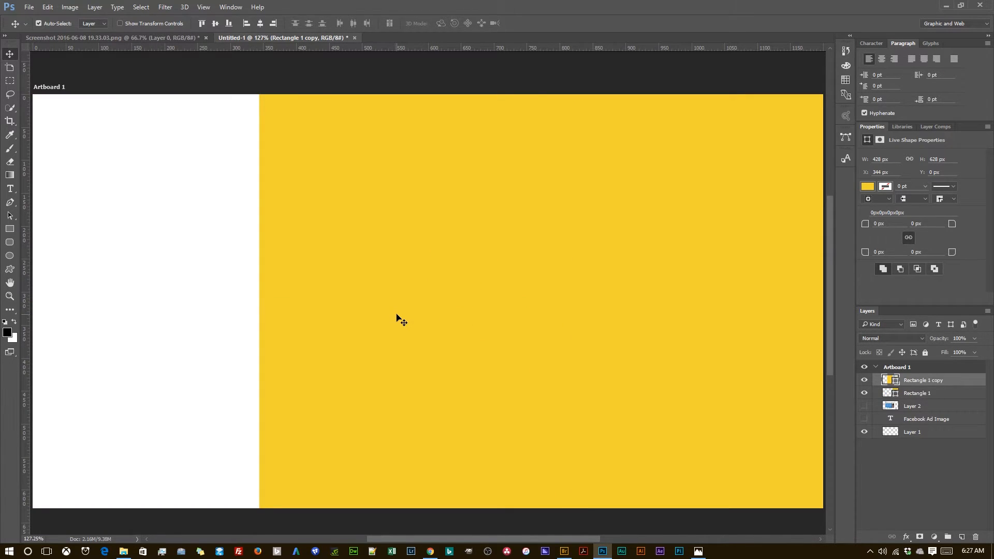
pyautogui.hotkey('ctrl', 't')
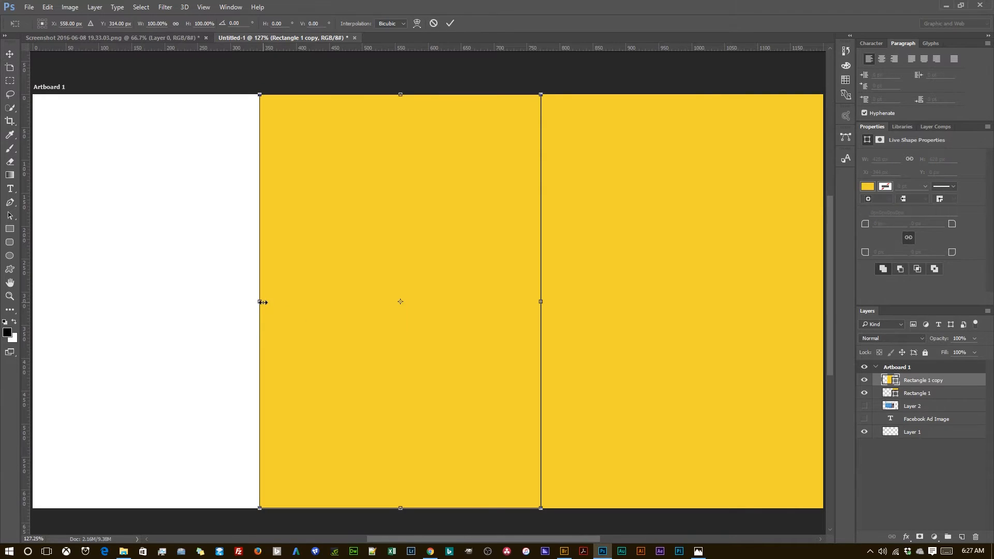
pyautogui.moveTo(262, 302); pyautogui.dragTo(38, 293)
pyautogui.click(450, 24)
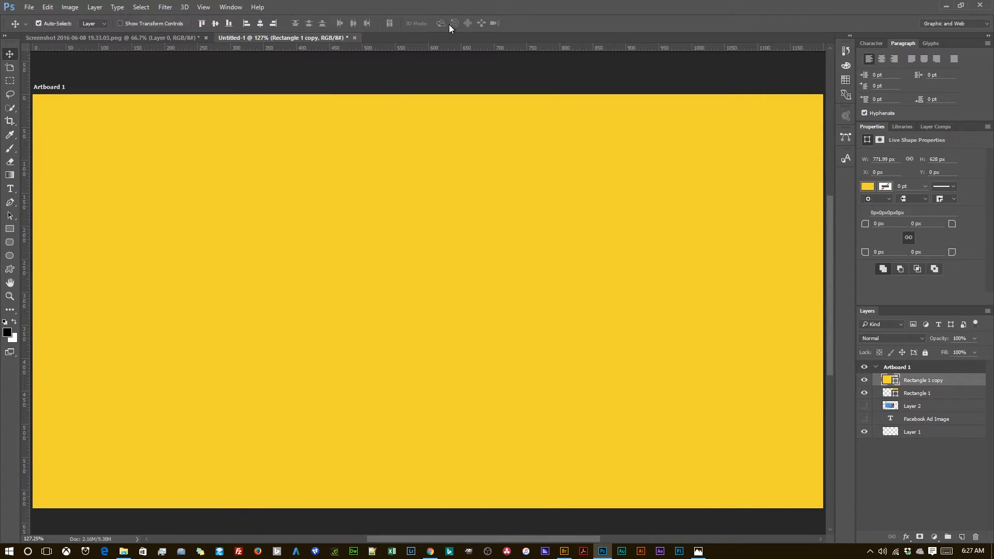
# Step: Set the fill color of the stretched rectangle copy to gray 999999
pyautogui.doubleClick(890, 382)
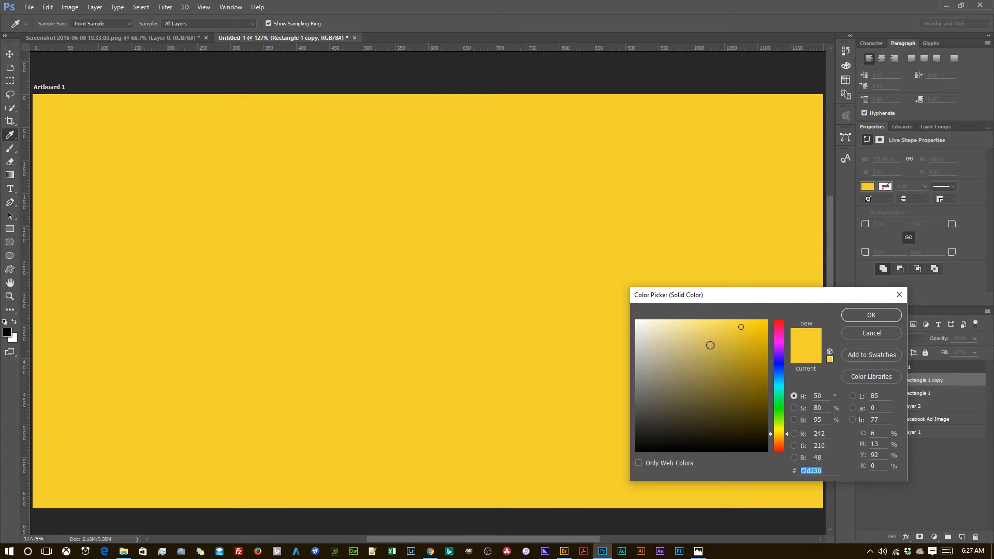
pyautogui.write('999999')
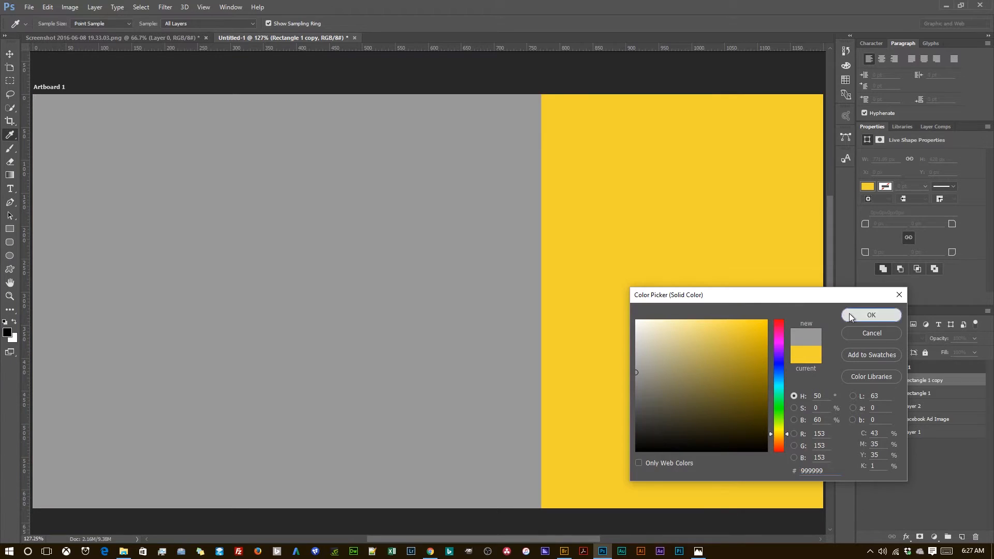
pyautogui.click(850, 316)
# Step: Move Layer 2 above the rectangles and briefly show the reference ad to compare the layout
pyautogui.moveTo(914, 407); pyautogui.dragTo(914, 377)
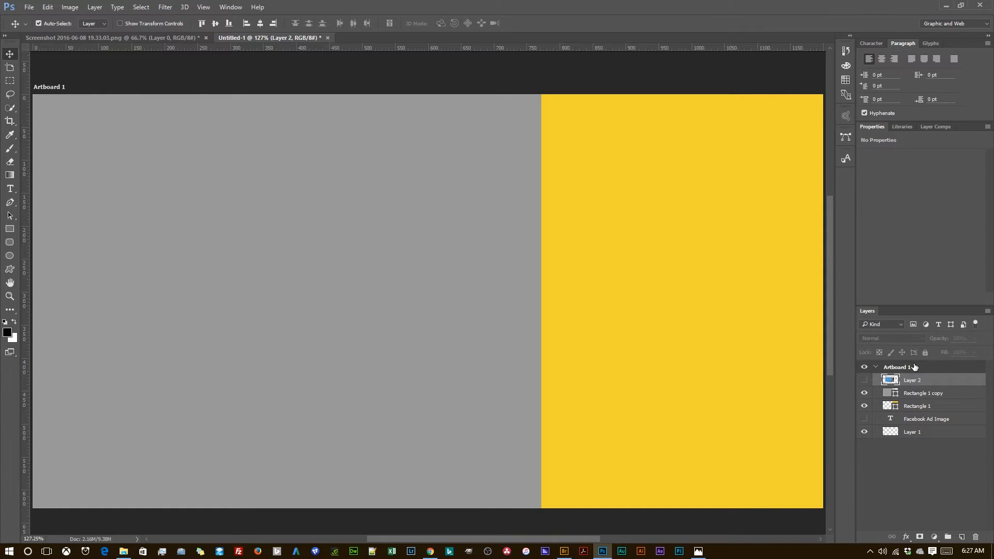
pyautogui.click(864, 380)
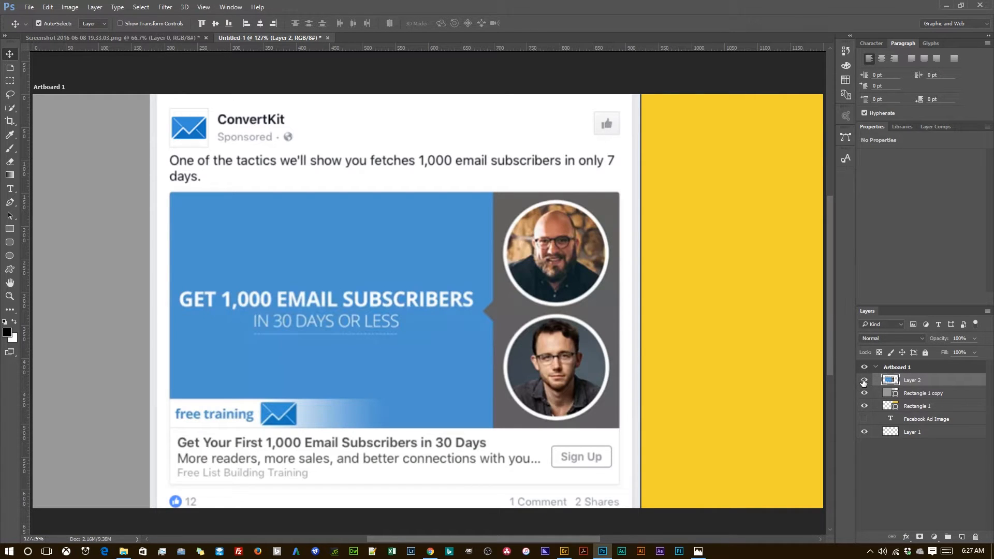
pyautogui.click(864, 382)
# Step: Narrow the yellow rectangle from its left edge to about 375 px wide
pyautogui.click(723, 349)
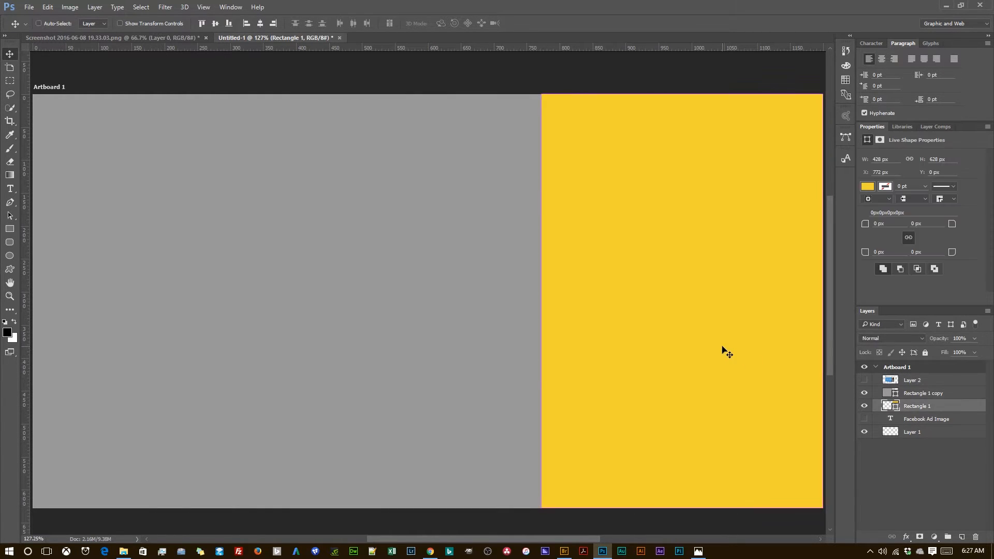
pyautogui.hotkey('ctrl', 't')
pyautogui.moveTo(543, 302); pyautogui.dragTo(574, 303)
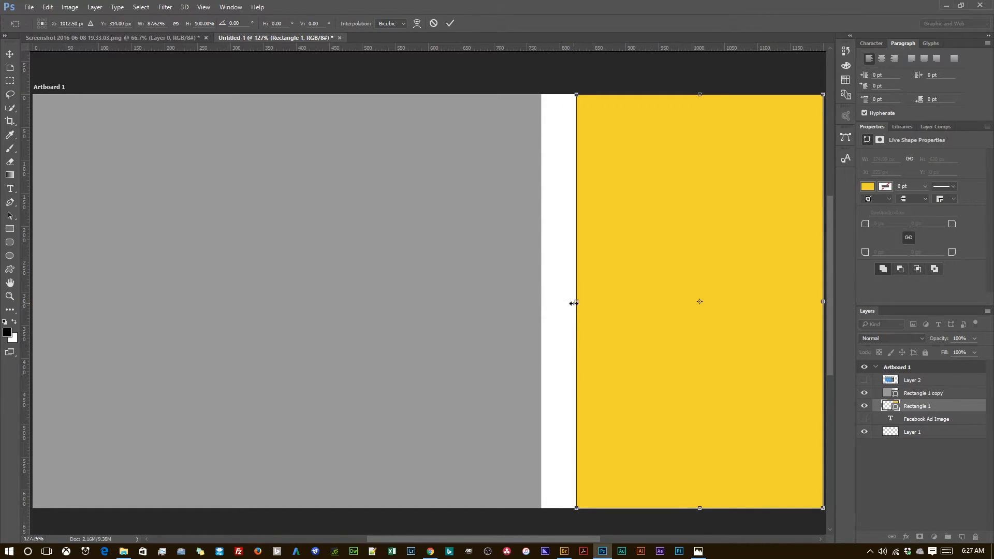
pyautogui.click(450, 23)
# Step: Widen the gray rectangle to 825 px so that it meets the yellow rectangle's left edge
pyautogui.hotkey('alt', ']')
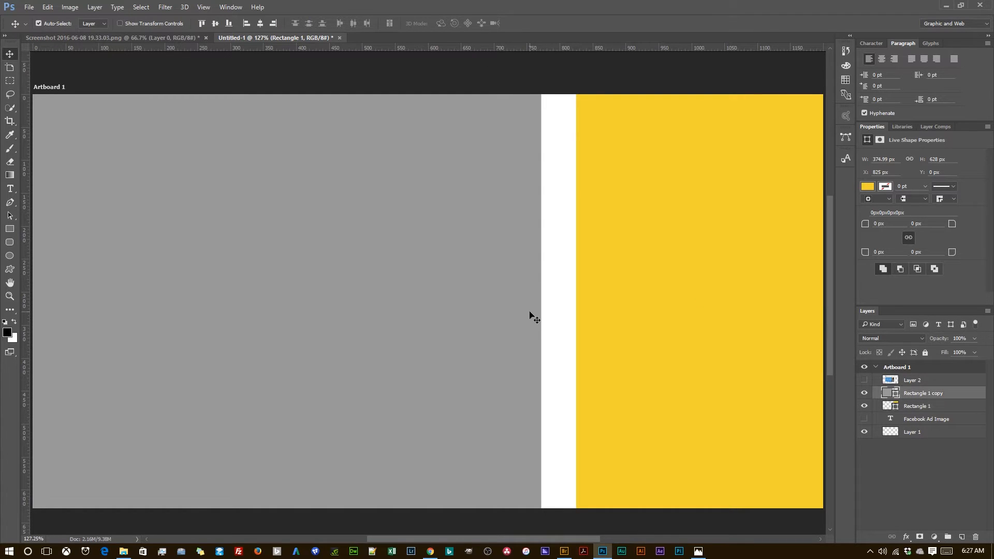
pyautogui.press('ctrl')
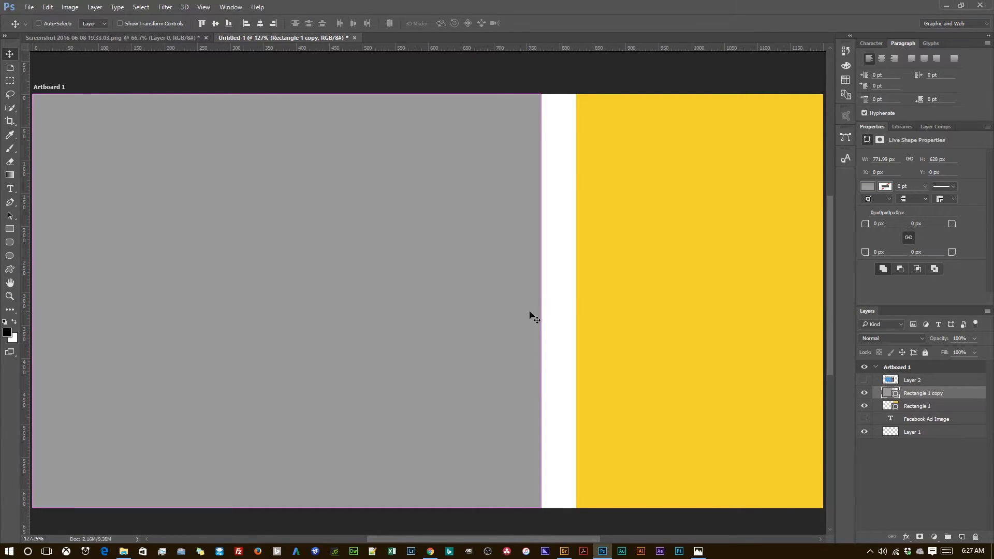
pyautogui.hotkey('ctrl', 't')
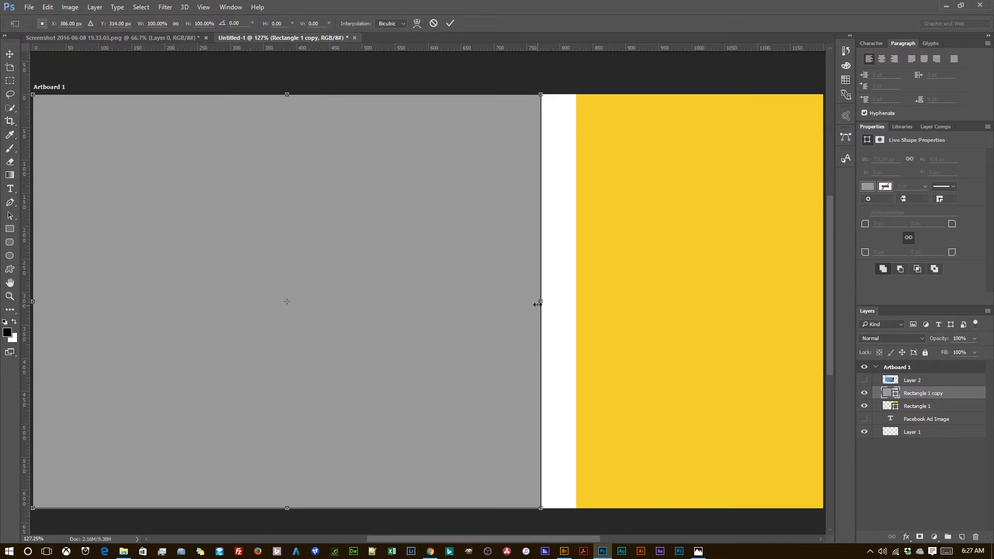
pyautogui.moveTo(541, 302); pyautogui.dragTo(572, 303)
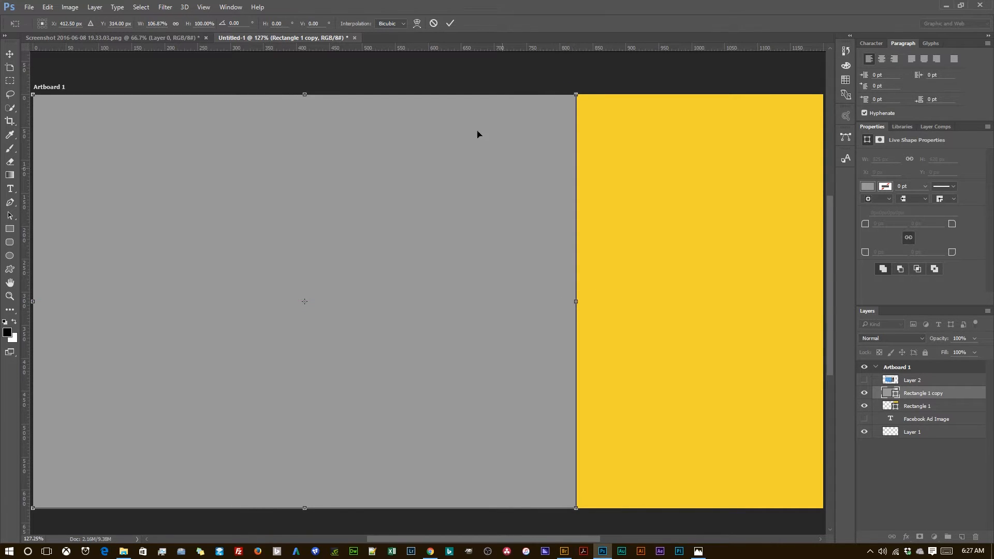
pyautogui.click(451, 23)
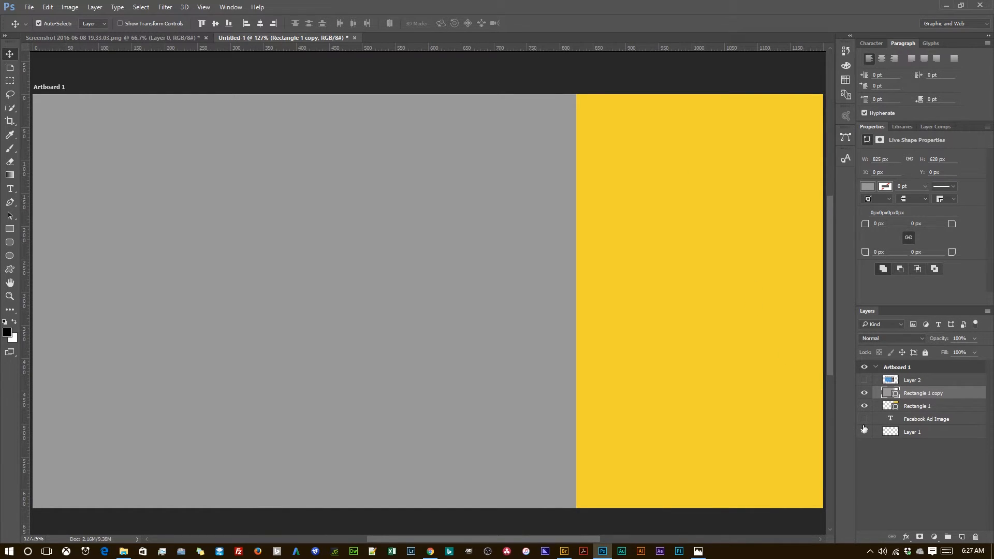
# Step: Place the opened-email-envelope image and both woman photos from the GFX Images folder on the artboard, and check the photos' Pixabay source page
pyautogui.click(123, 552)
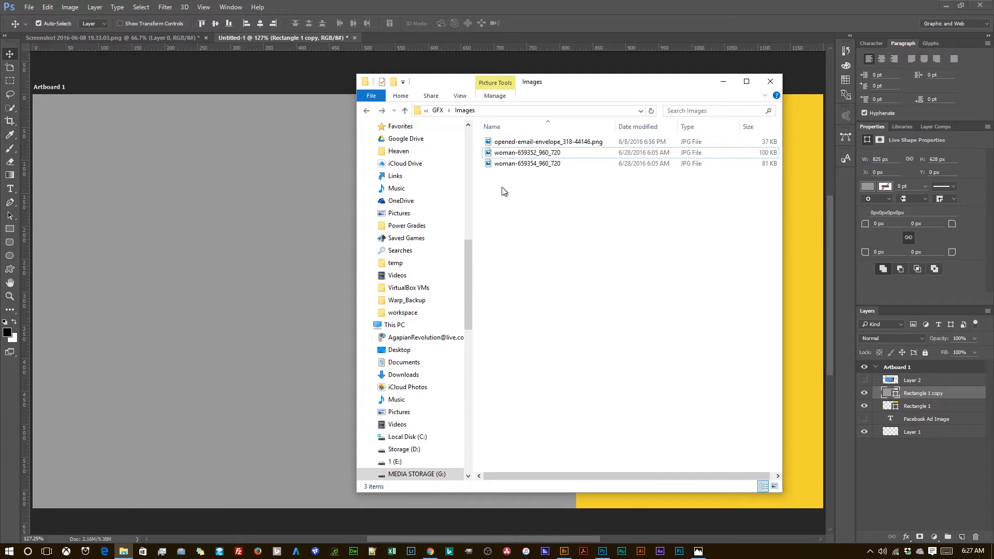
pyautogui.moveTo(549, 187); pyautogui.dragTo(513, 142)
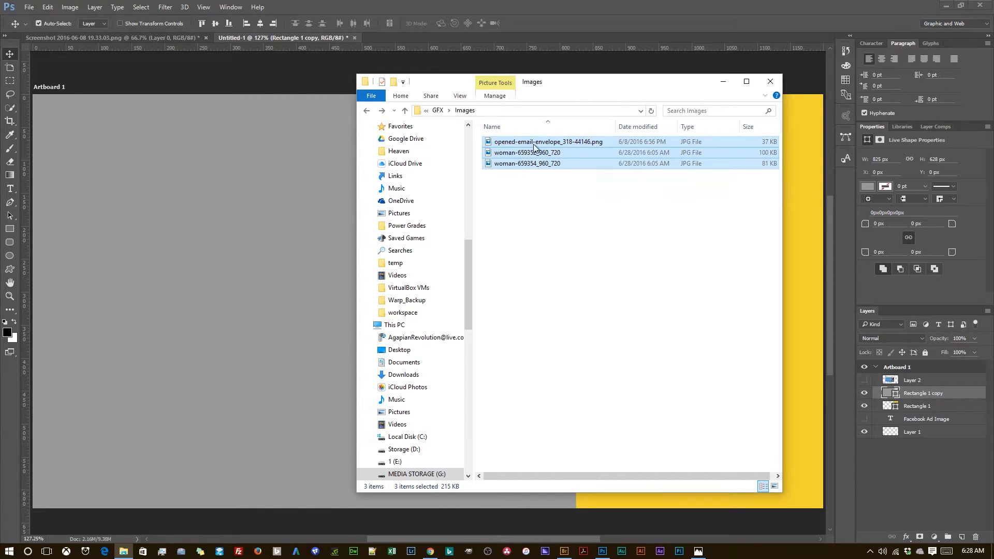
pyautogui.moveTo(580, 91); pyautogui.dragTo(356, 94)
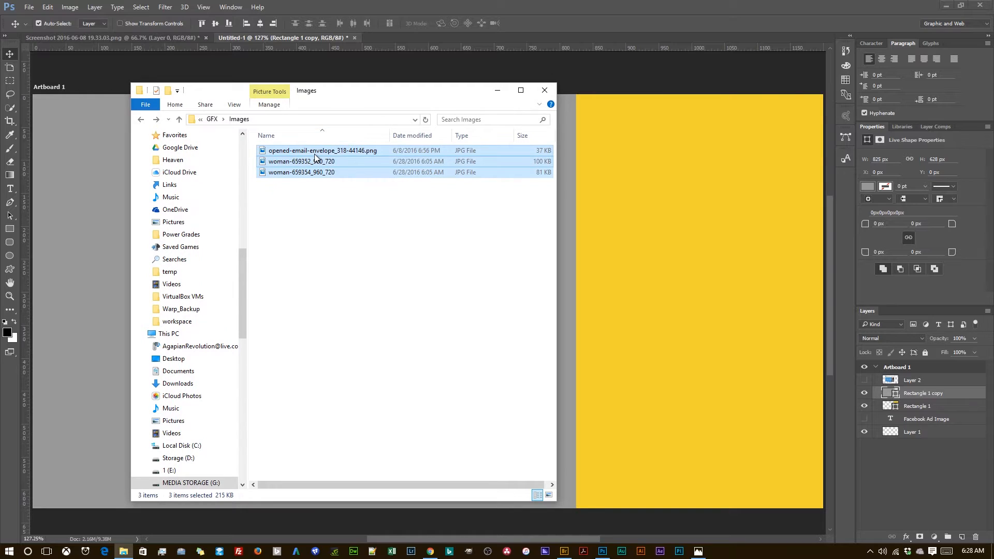
pyautogui.moveTo(313, 154); pyautogui.dragTo(645, 326)
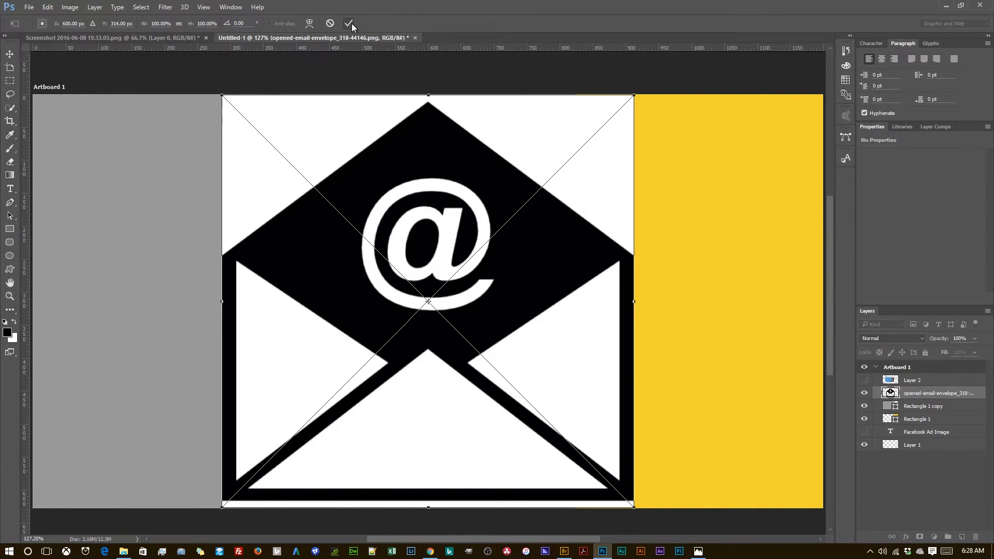
pyautogui.click(349, 23)
pyautogui.click(348, 23)
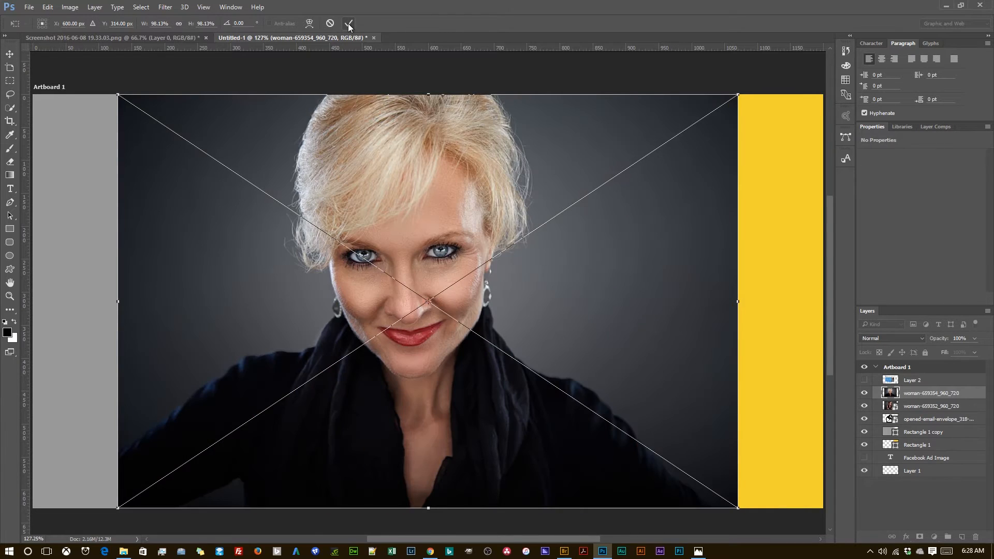
pyautogui.click(348, 23)
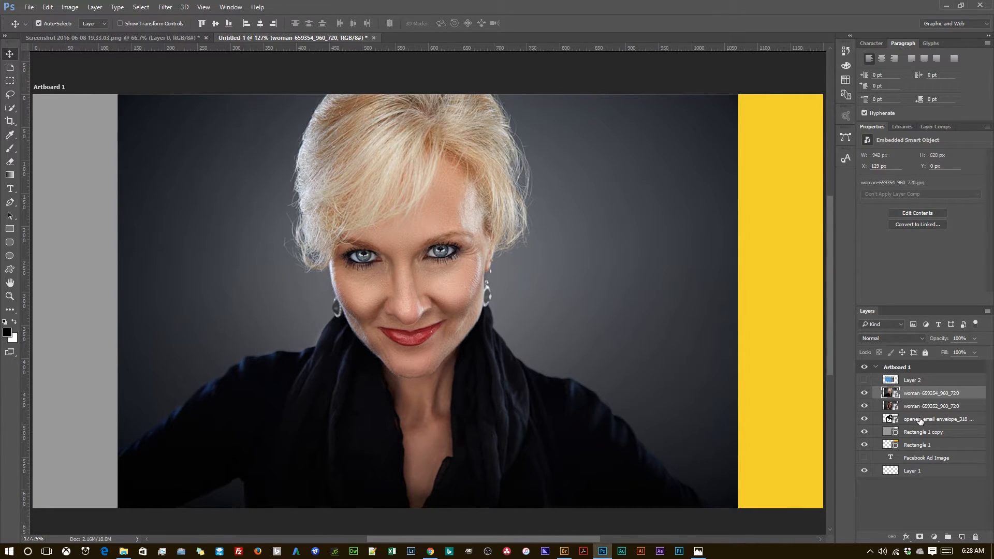
pyautogui.click(431, 551)
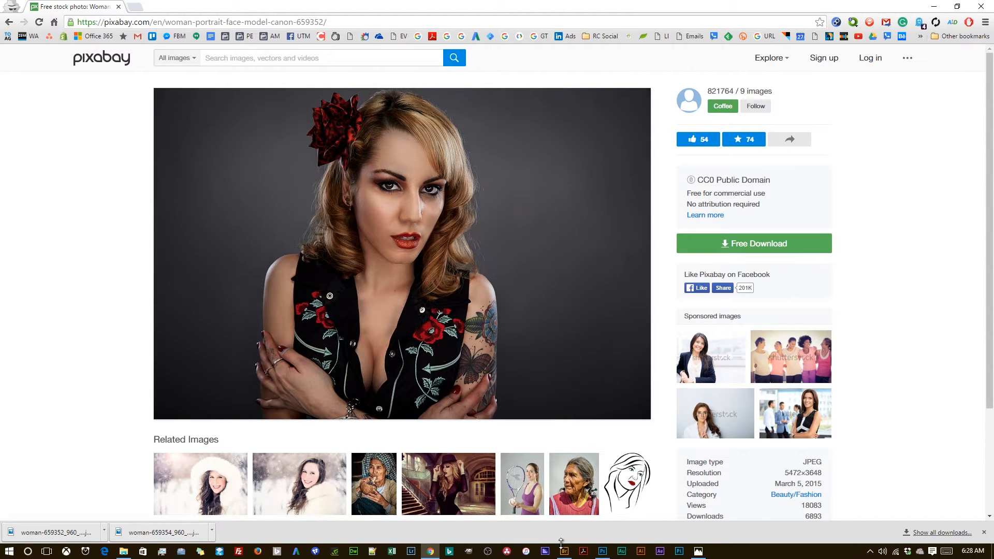
pyautogui.click(433, 552)
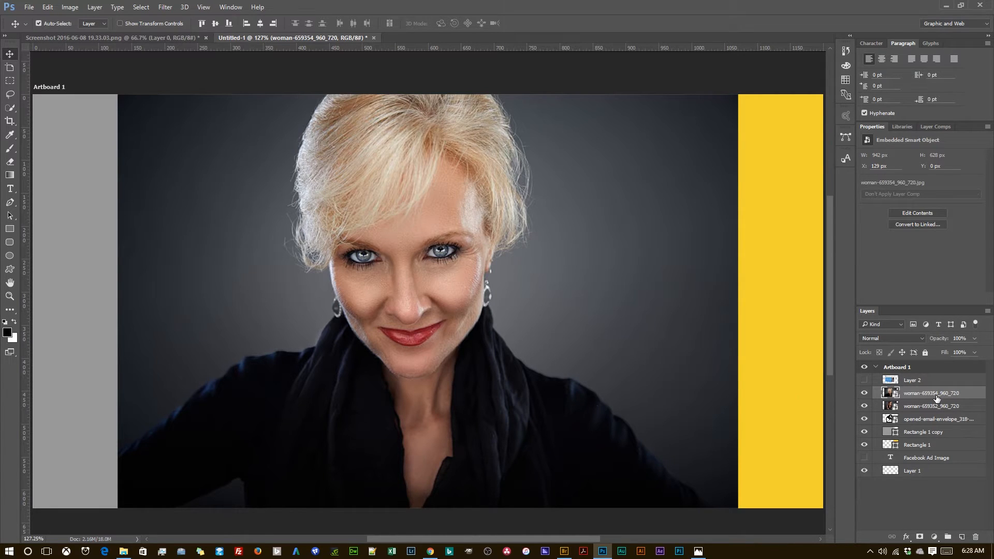
# Step: Scale the three placed images together to about 41% and move them onto the upper part of the yellow rectangle
pyautogui.keyDown('shift'); pyautogui.click(927, 420); pyautogui.keyUp('shift')
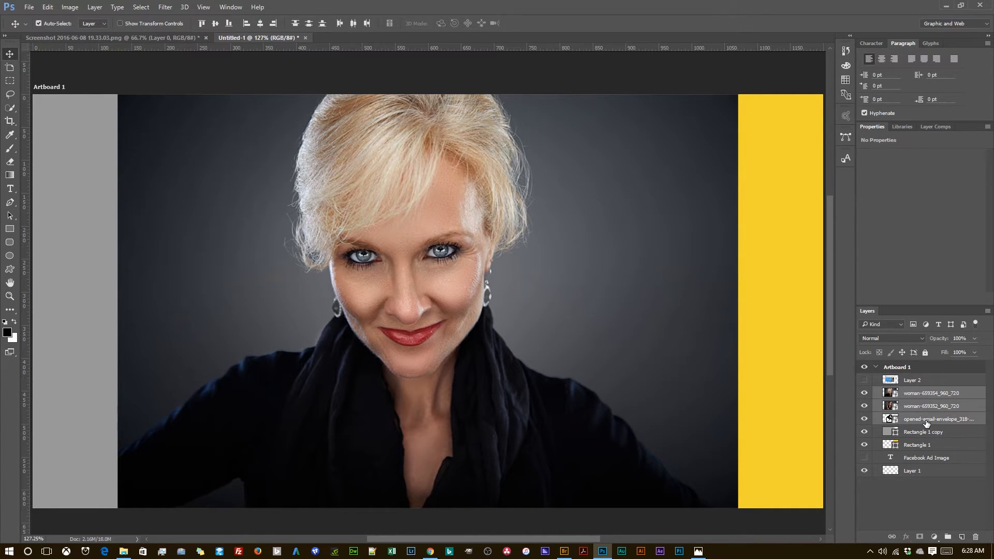
pyautogui.hotkey('ctrl', 't')
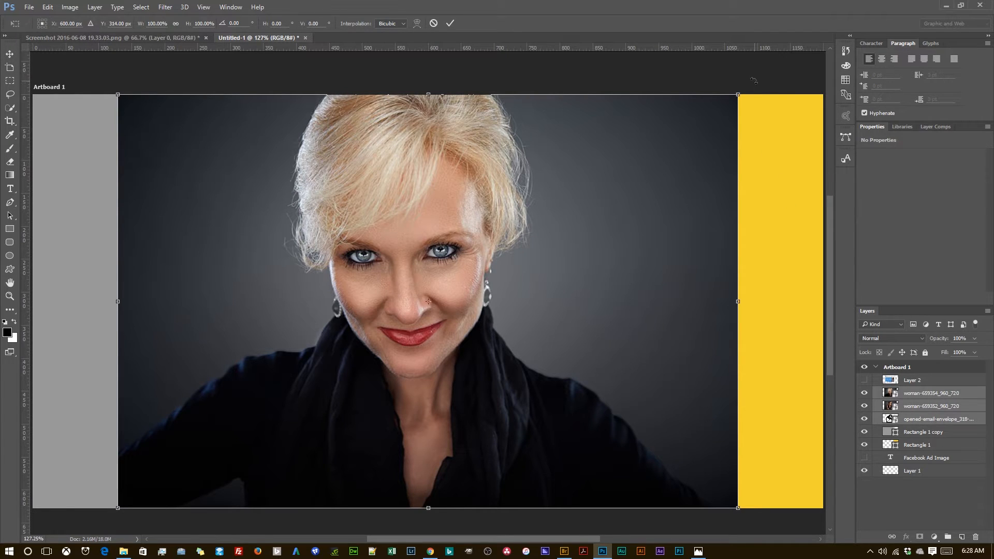
pyautogui.moveTo(740, 95); pyautogui.dragTo(553, 211)
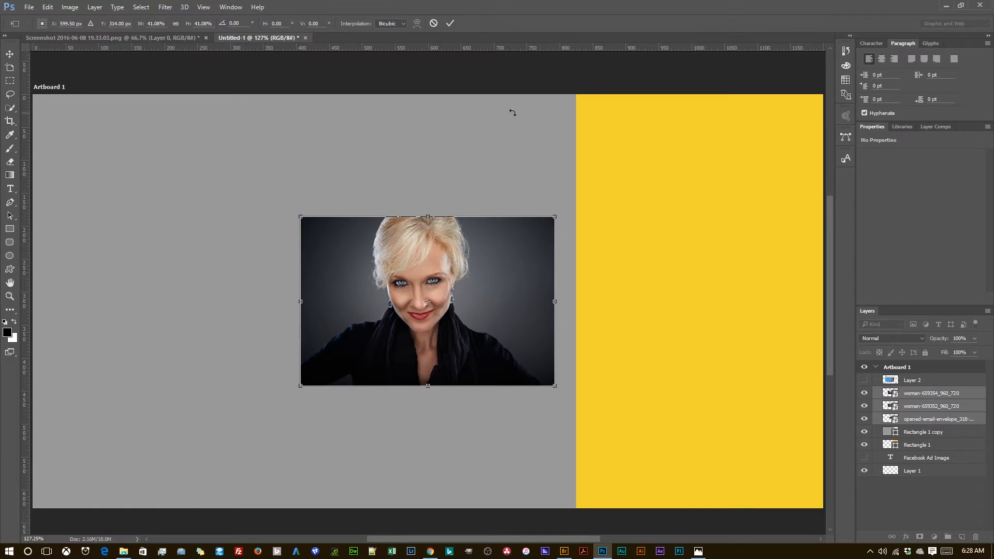
pyautogui.click(452, 23)
pyautogui.moveTo(460, 290); pyautogui.dragTo(733, 207)
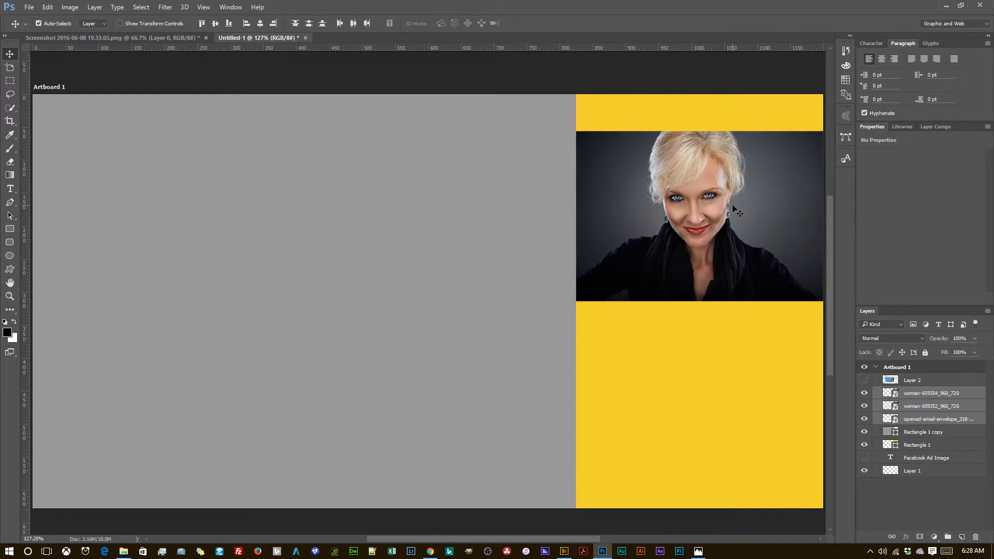
# Step: Move the envelope image onto the lower part of the gray rectangle and hide its layer
pyautogui.click(941, 419)
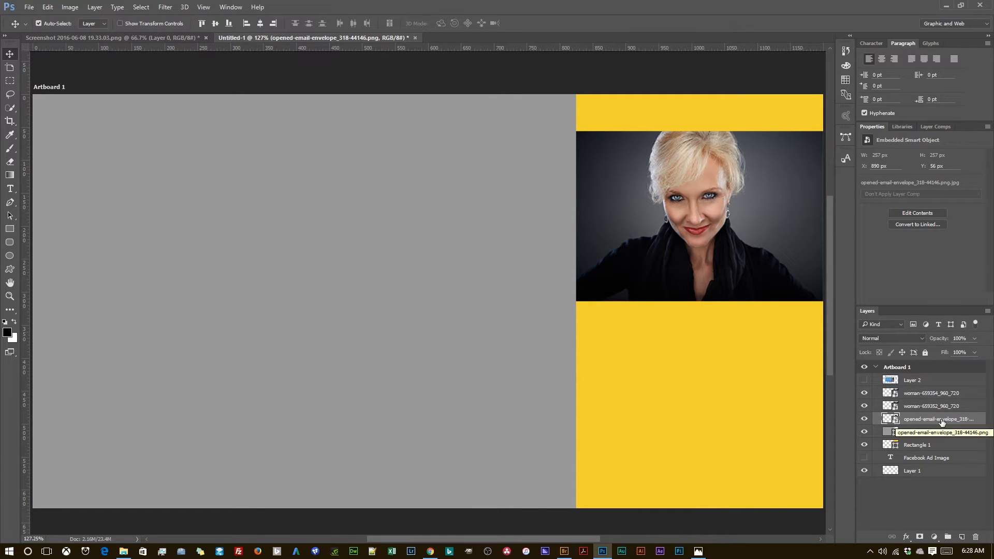
pyautogui.hotkey('ctrl', 't')
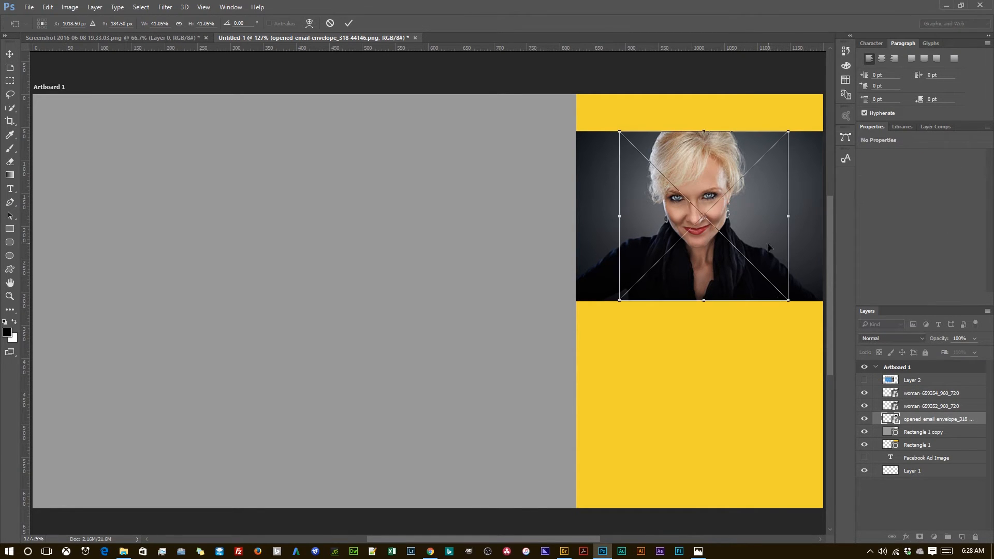
pyautogui.moveTo(768, 247); pyautogui.dragTo(416, 444)
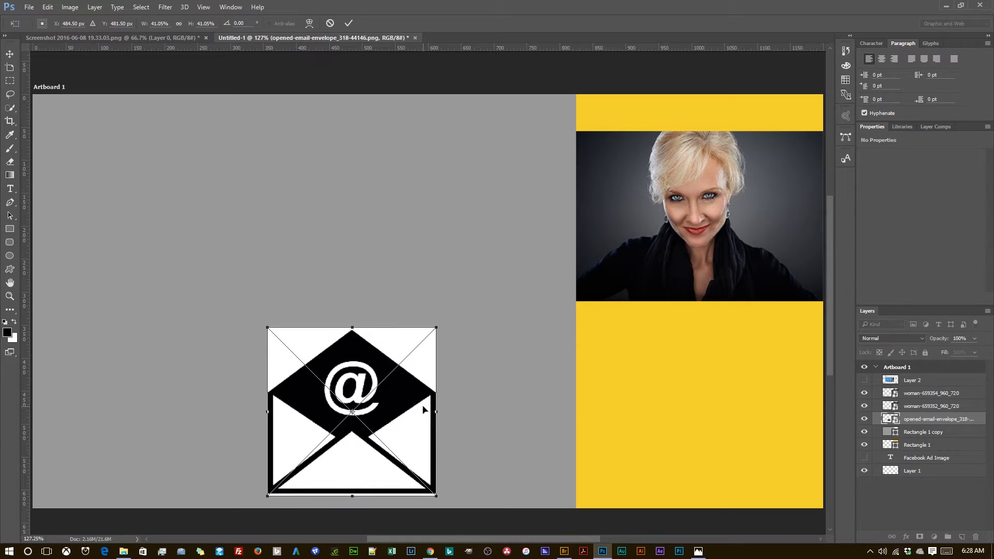
pyautogui.click(349, 22)
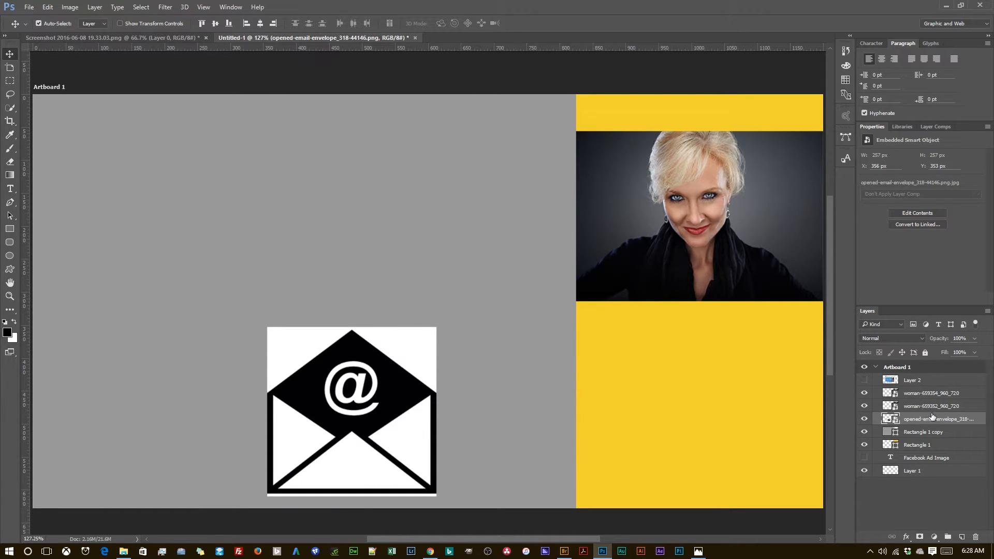
pyautogui.click(865, 423)
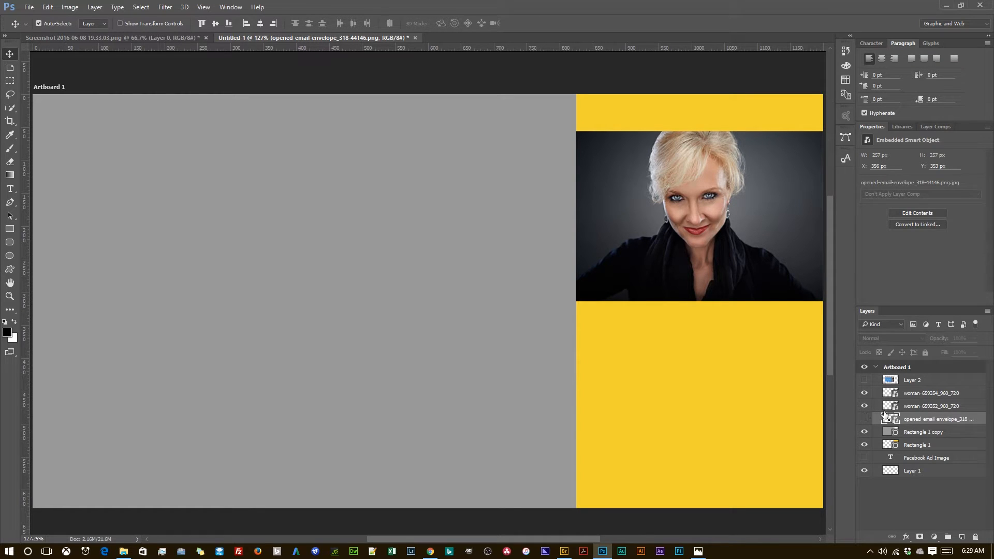
# Step: Move the blonde woman's photo straight down onto the lower part of the yellow rectangle, below the other woman's photo
pyautogui.click(927, 406)
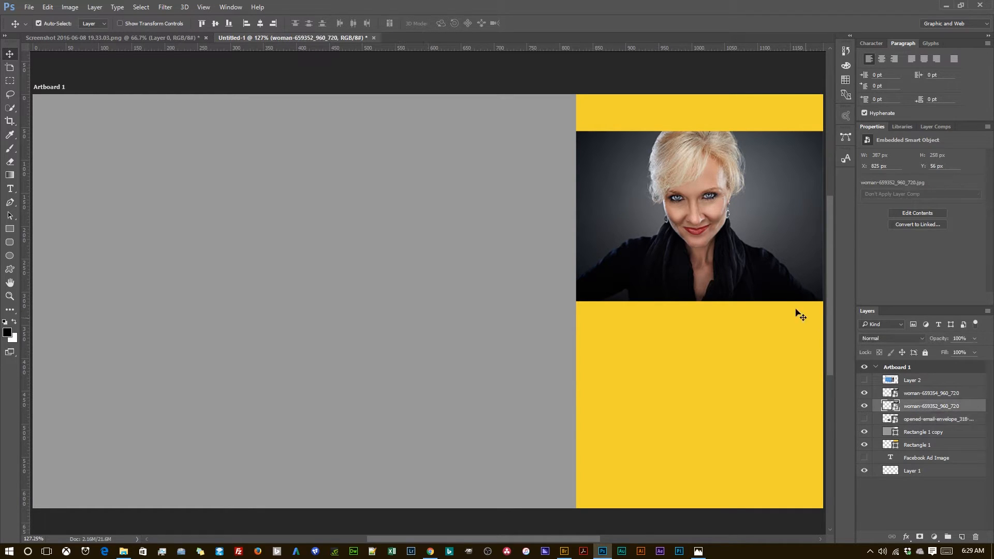
pyautogui.moveTo(767, 275); pyautogui.dragTo(768, 452)
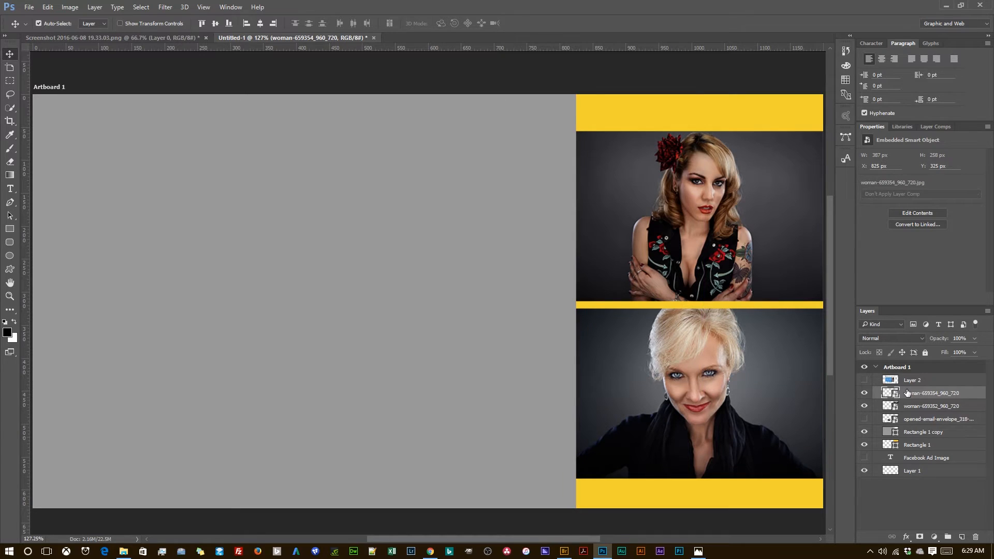
# Step: Show the reference ad layer and shift it sideways over the gray rectangle, clear of the two photos
pyautogui.click(865, 382)
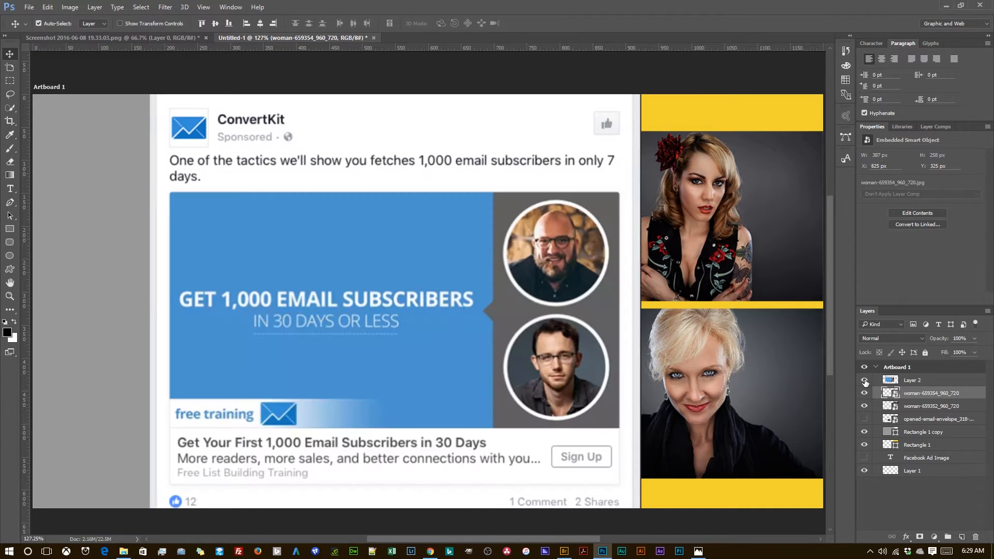
pyautogui.moveTo(555, 357); pyautogui.dragTo(470, 350)
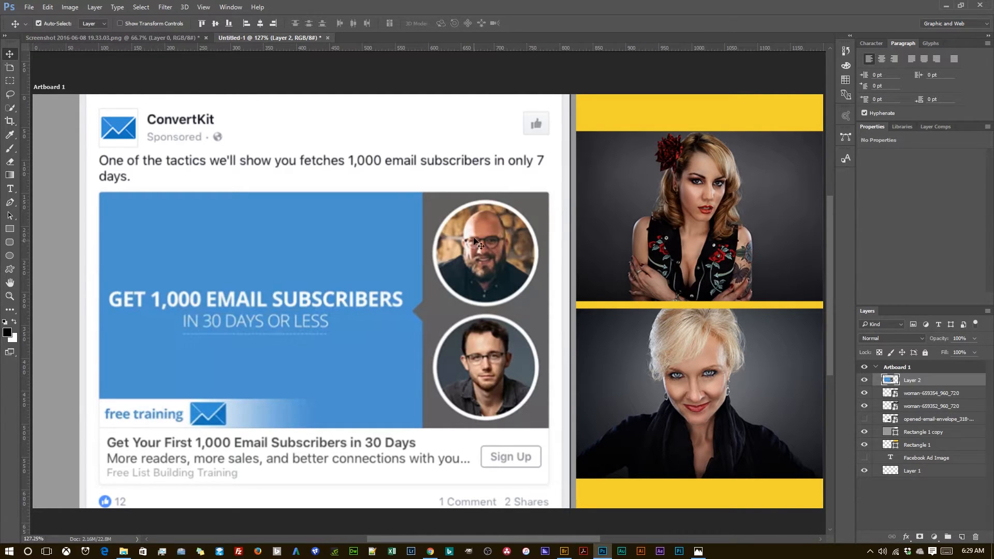
pyautogui.moveTo(471, 243); pyautogui.dragTo(449, 242)
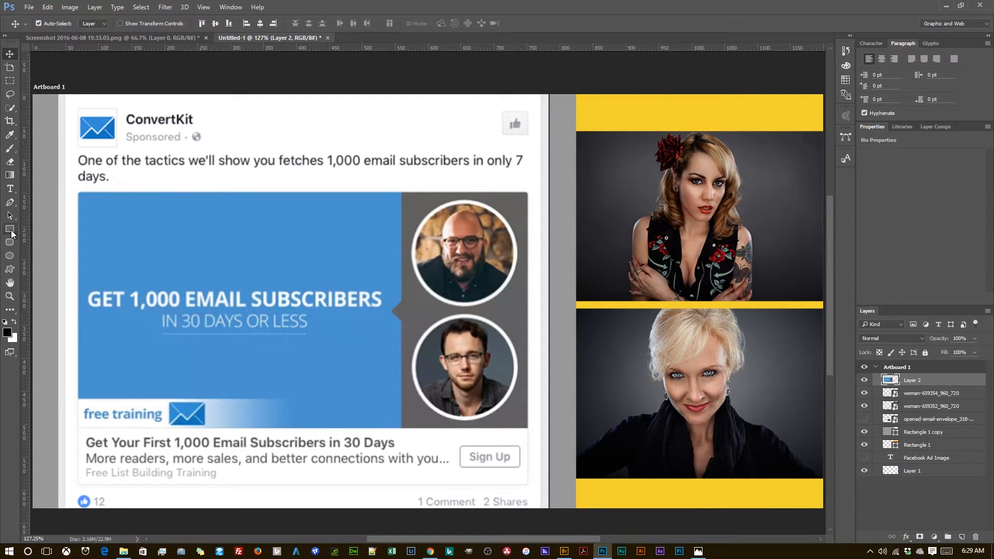
# Step: Draw a yellow circle and scale it to about 256 px across, covering the upper woman photo
pyautogui.click(10, 232)
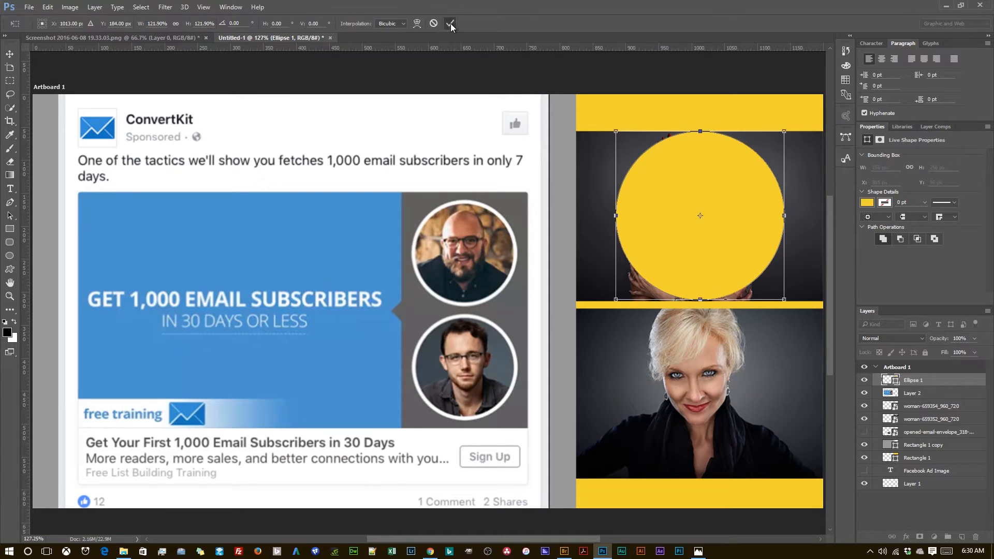
pyautogui.click(450, 24)
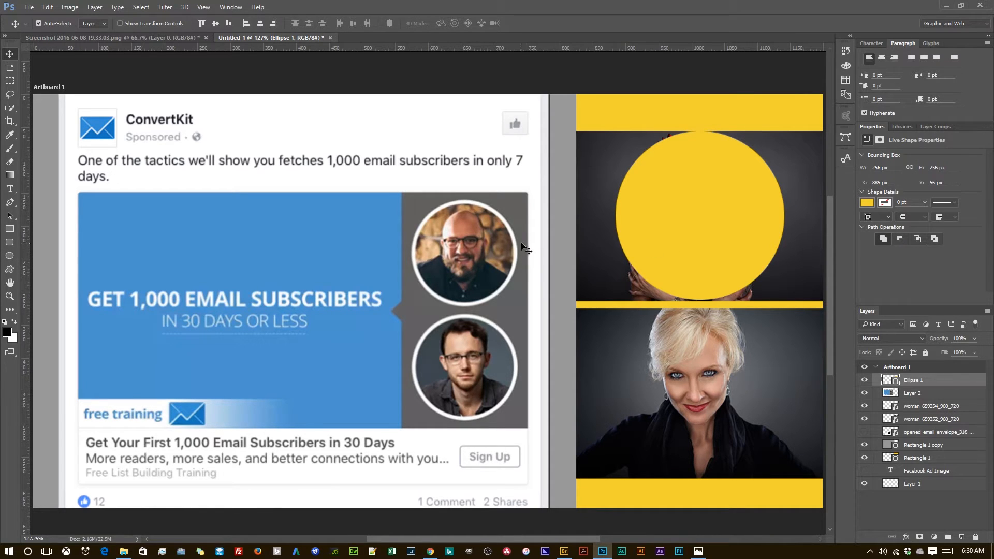
pyautogui.click(9, 256)
pyautogui.moveTo(382, 226); pyautogui.dragTo(604, 475)
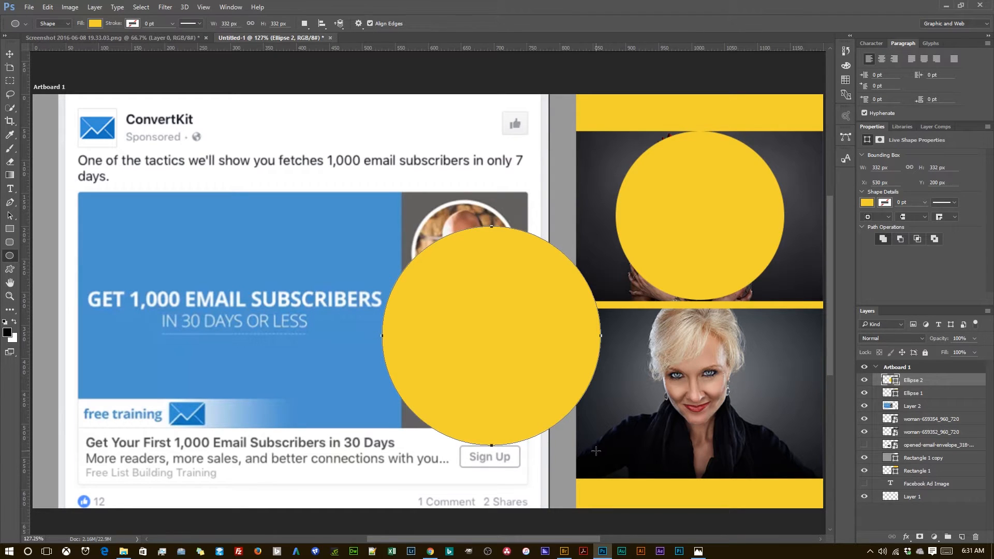
pyautogui.hotkey('ctrl', 'z')
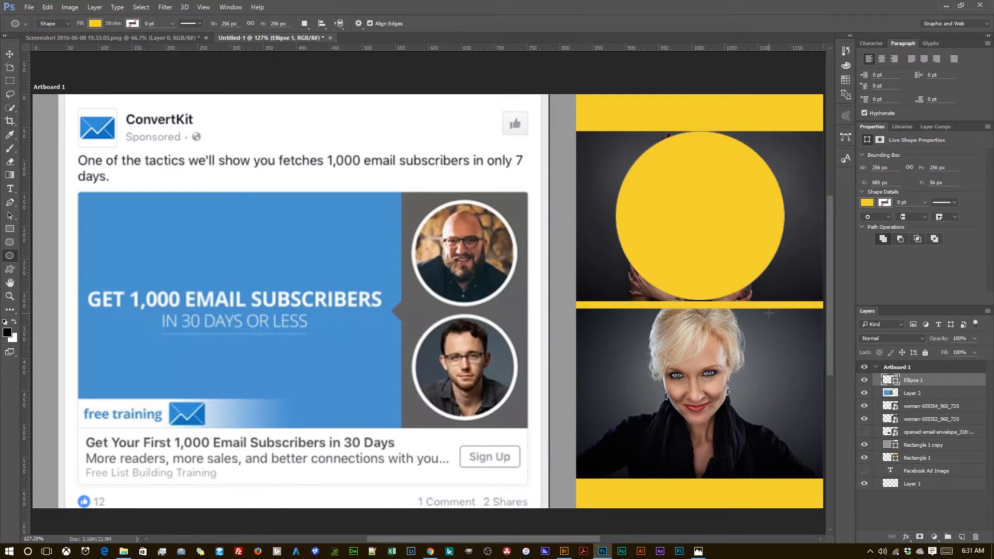
# Step: Duplicate the yellow circle straight down so that the copy covers the blonde woman's photo
pyautogui.press('v')
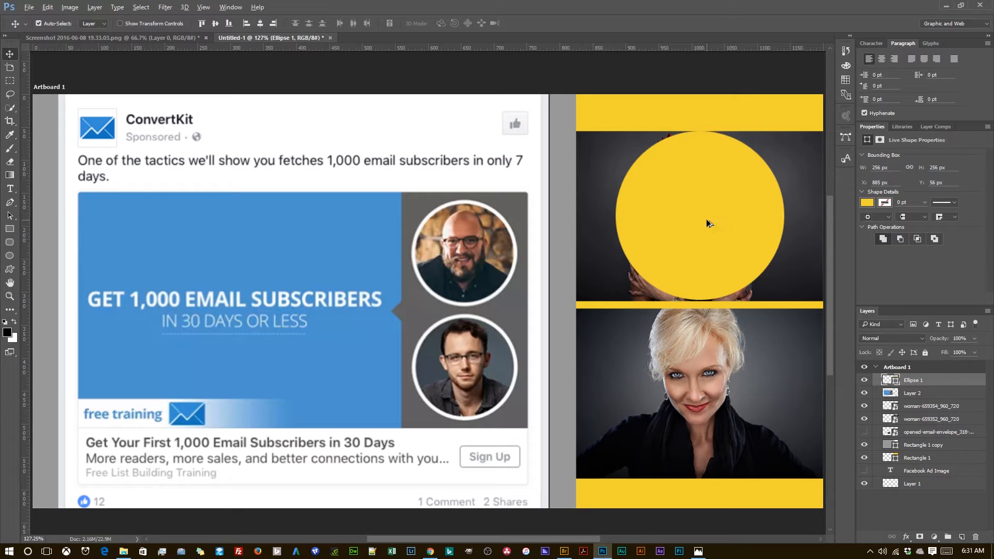
pyautogui.moveTo(708, 219); pyautogui.dragTo(697, 404)
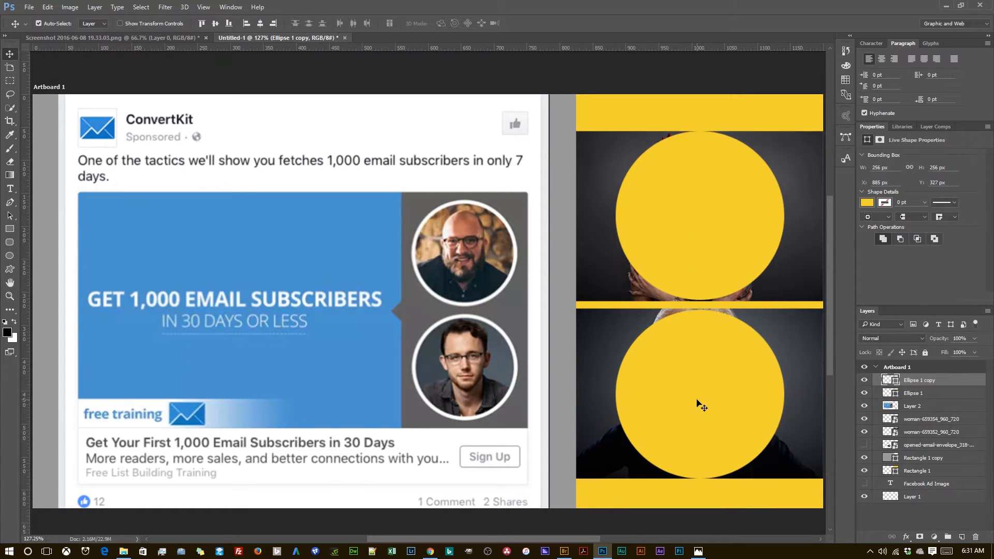
# Step: Reorder the layers so that woman-659354_960_720 sits directly above the lower circle and woman-659352_960_720 directly above the upper circle
pyautogui.click(934, 397)
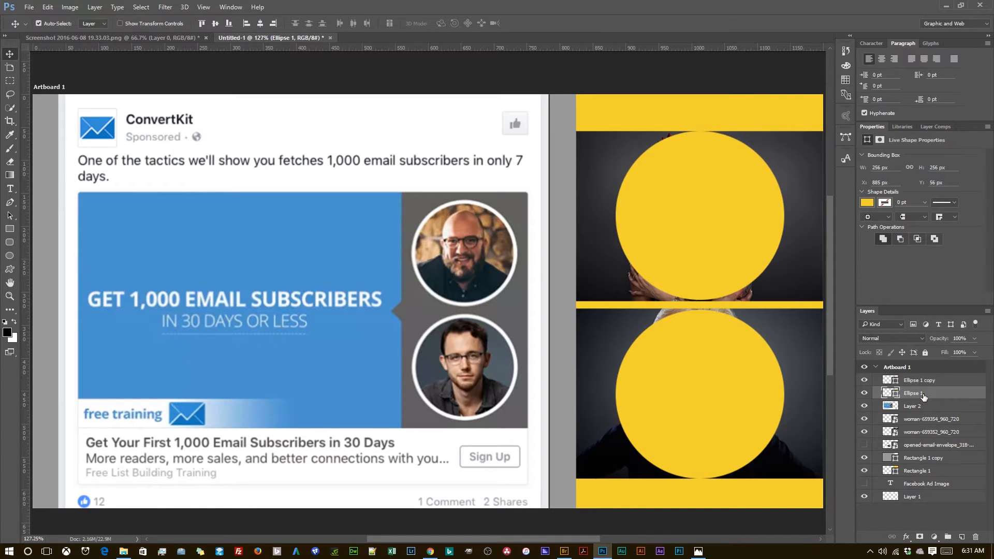
pyautogui.moveTo(930, 419); pyautogui.dragTo(931, 379)
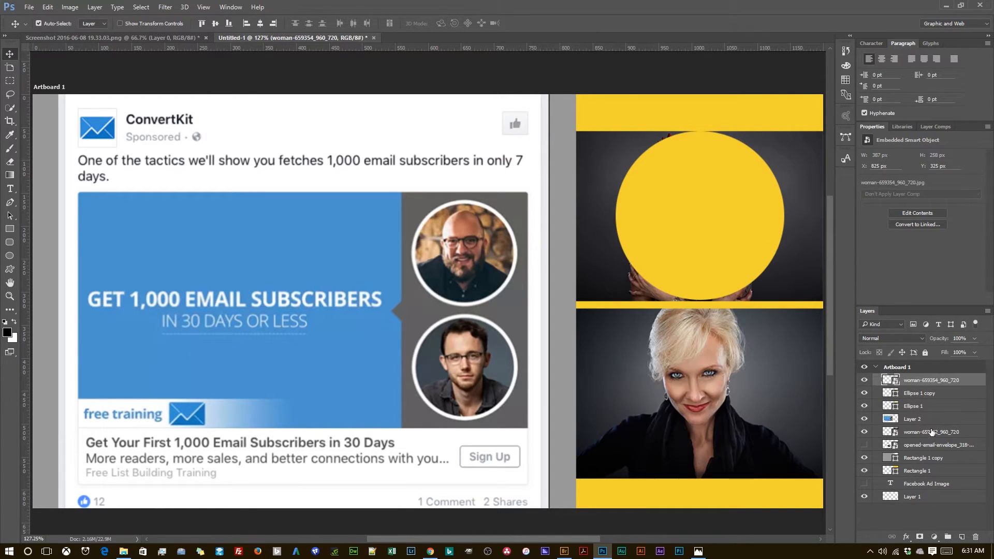
pyautogui.moveTo(932, 433); pyautogui.dragTo(932, 400)
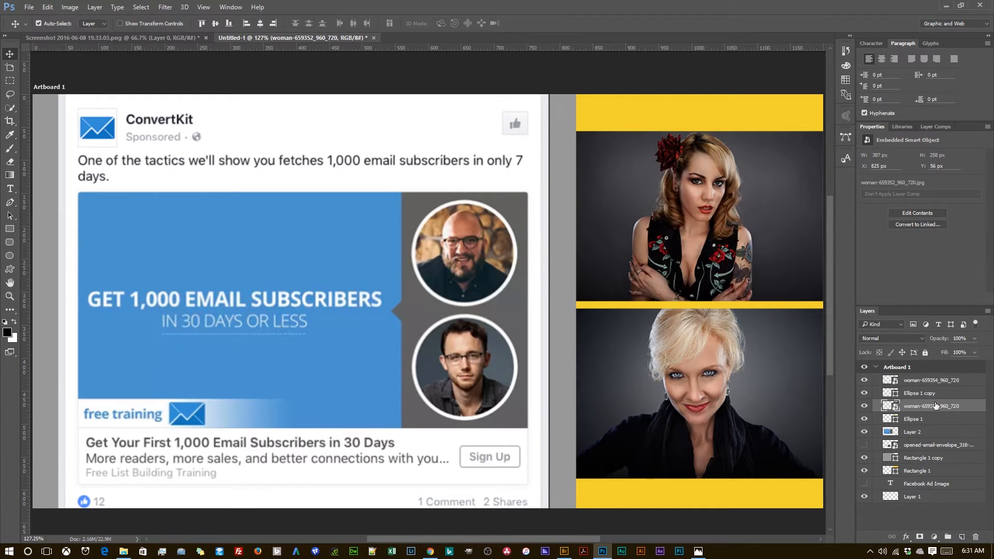
# Step: Create a clipping mask that confines the blonde woman's photo to the lower circle
pyautogui.click(931, 396)
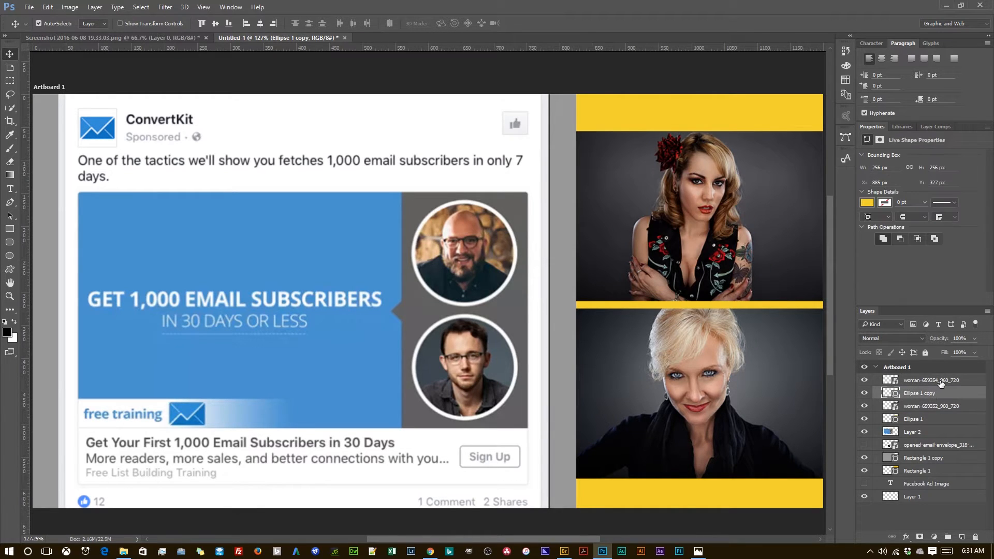
pyautogui.click(922, 383)
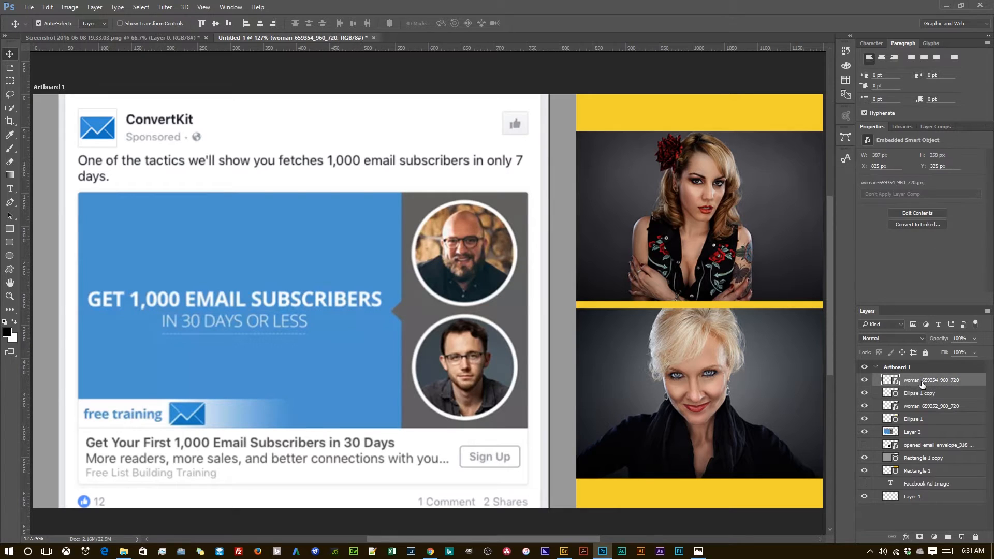
pyautogui.rightClick(921, 383)
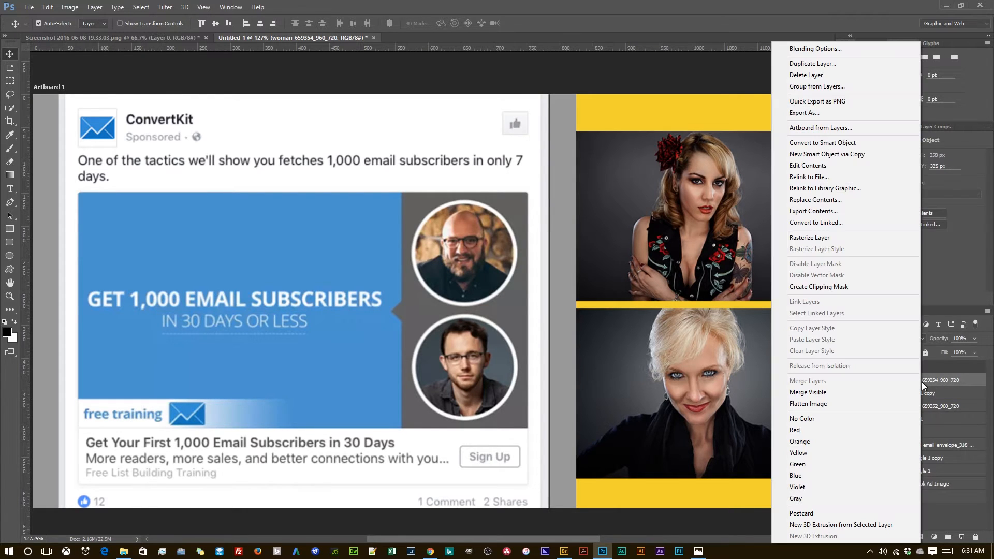
pyautogui.click(946, 380)
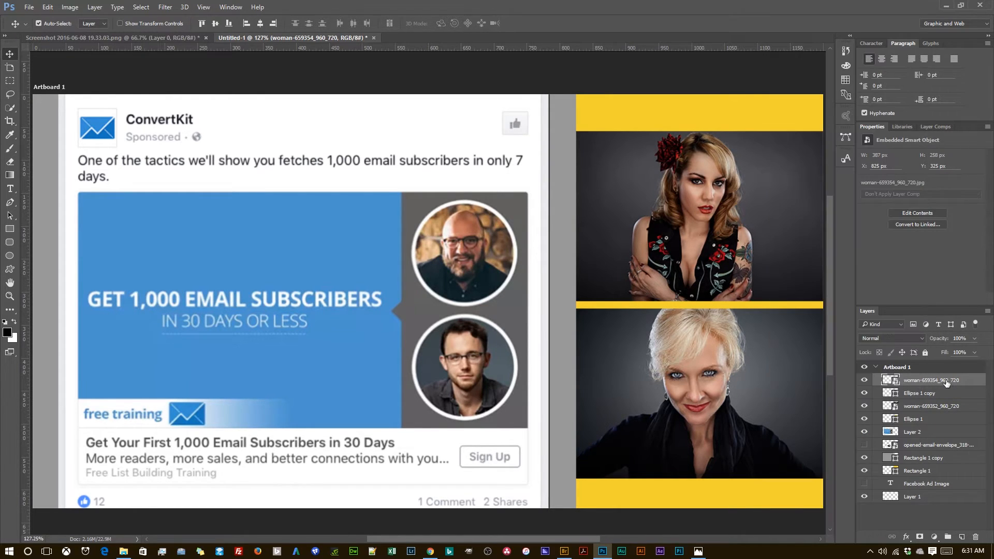
pyautogui.rightClick(928, 379)
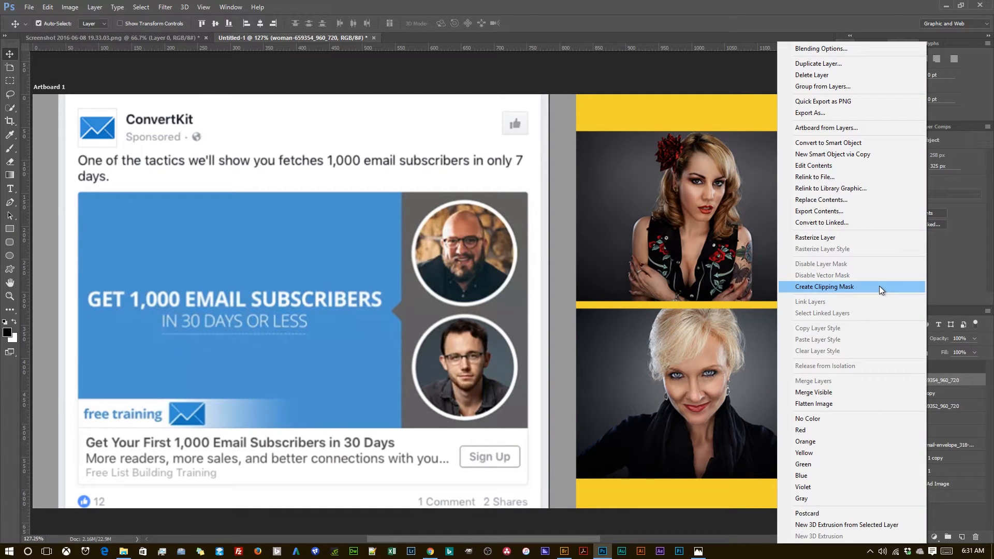
pyautogui.click(879, 286)
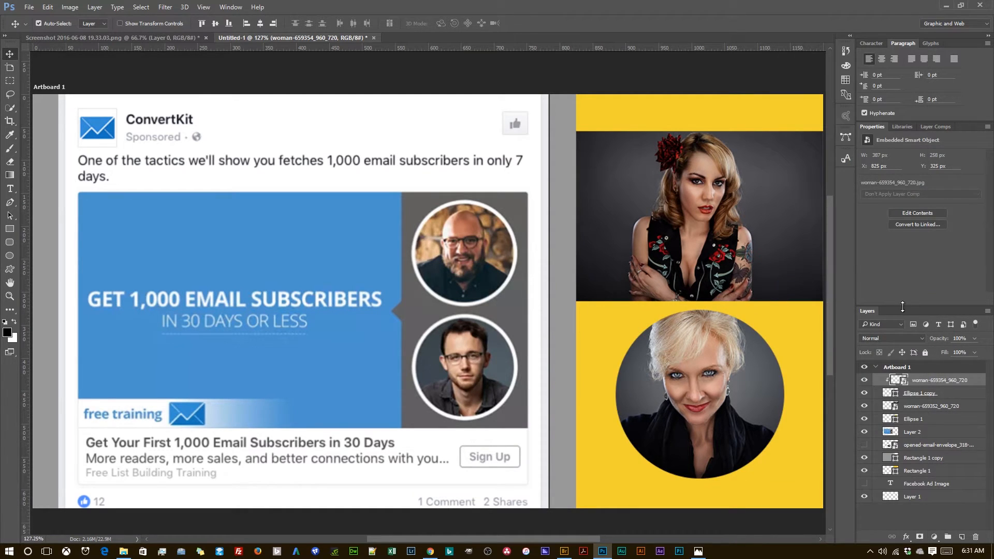
# Step: Clip the woman-659352_960_720 photo to the upper circle with a clipping mask
pyautogui.click(913, 409)
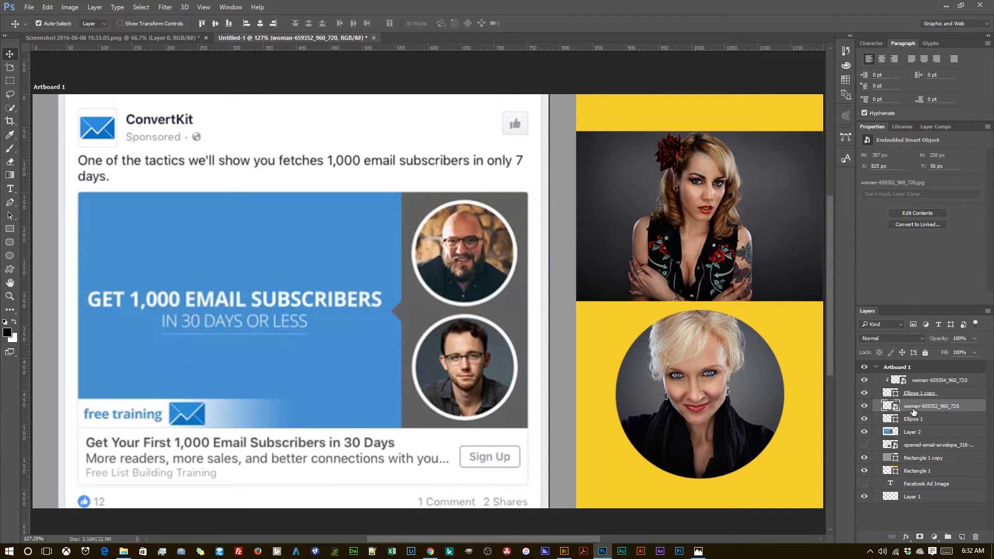
pyautogui.rightClick(914, 411)
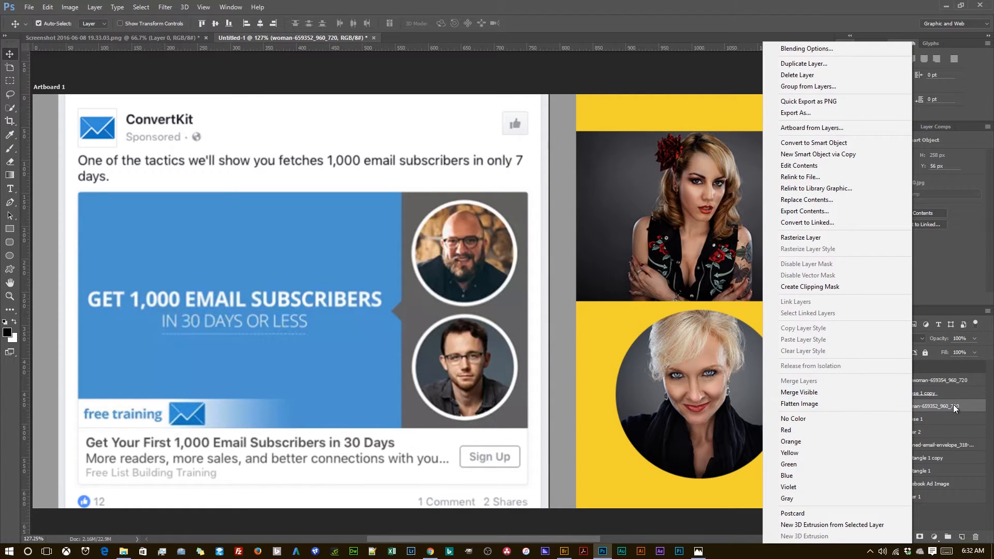
pyautogui.click(809, 289)
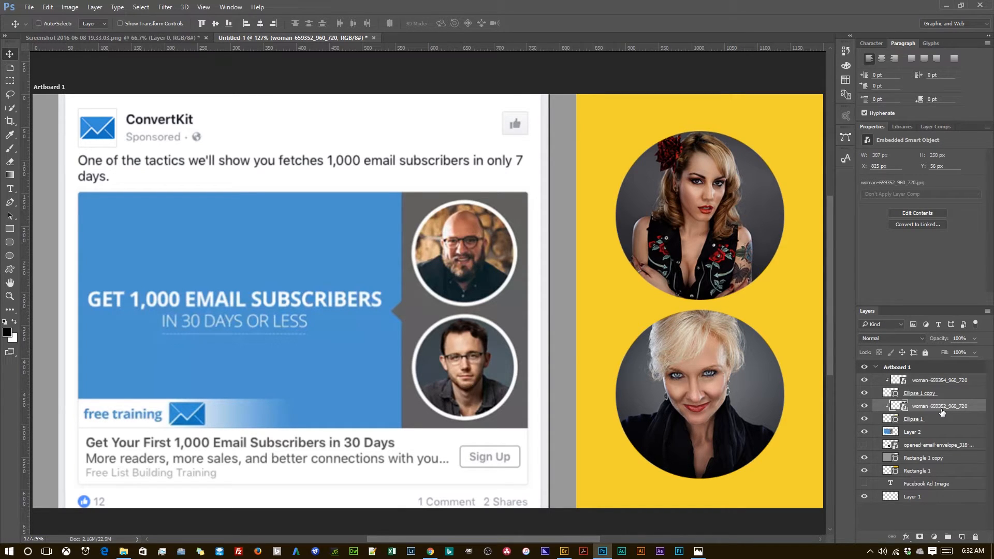
# Step: Scale the upper woman photo to about 41% inside its circle and apply the transform
pyautogui.hotkey('ctrl', 't')
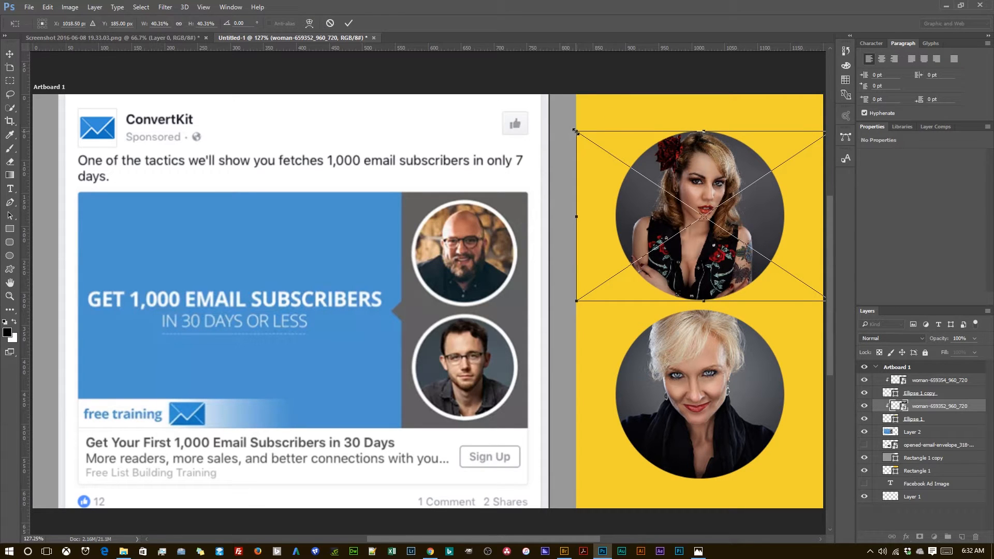
pyautogui.moveTo(575, 132); pyautogui.dragTo(545, 175)
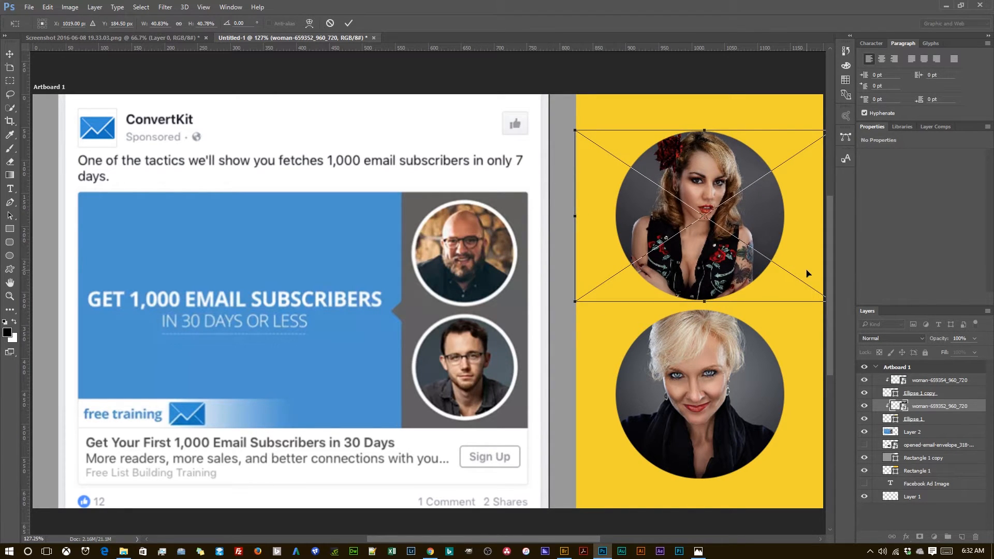
pyautogui.click(348, 23)
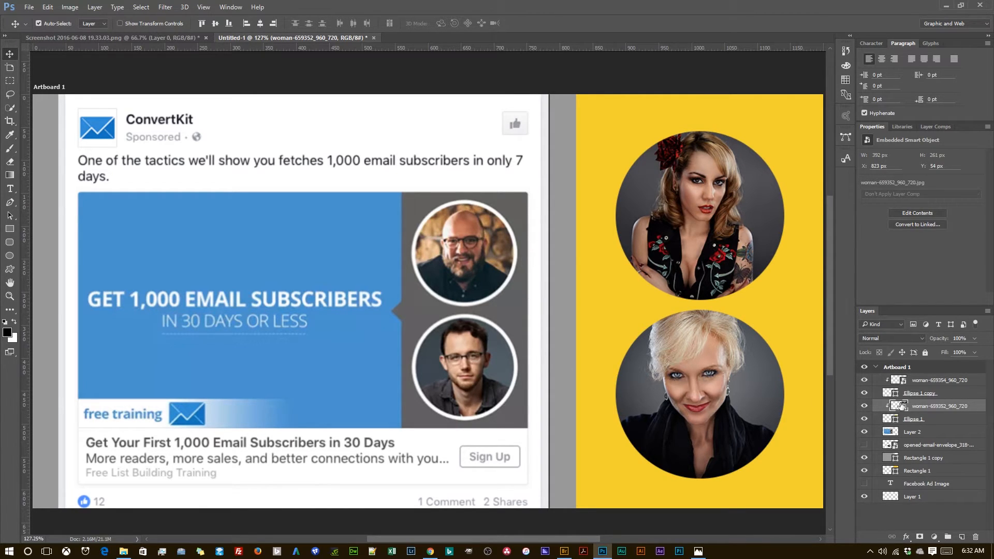
# Step: Recolor the yellow side rectangle dark gray (595959) to match the reference ad's side panel
pyautogui.click(940, 433)
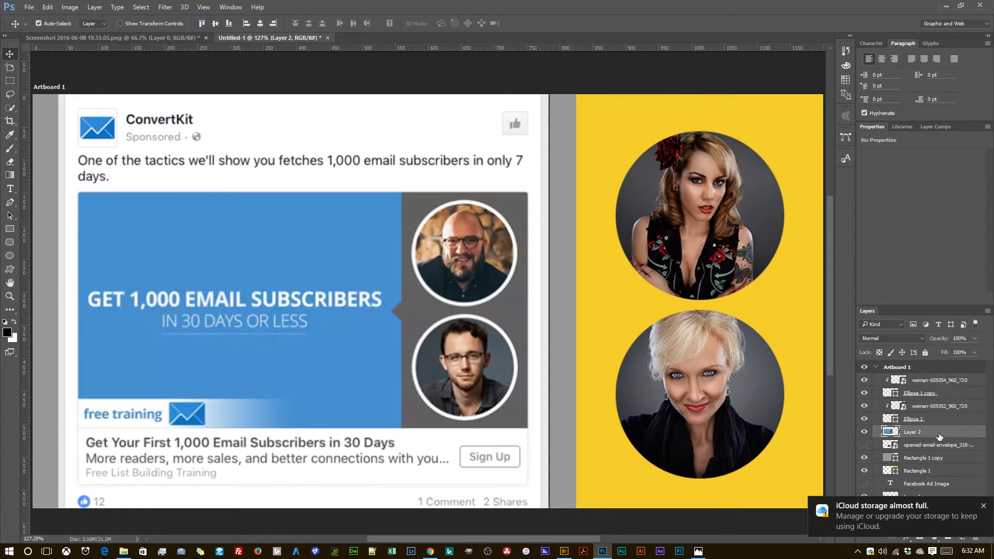
pyautogui.doubleClick(896, 471)
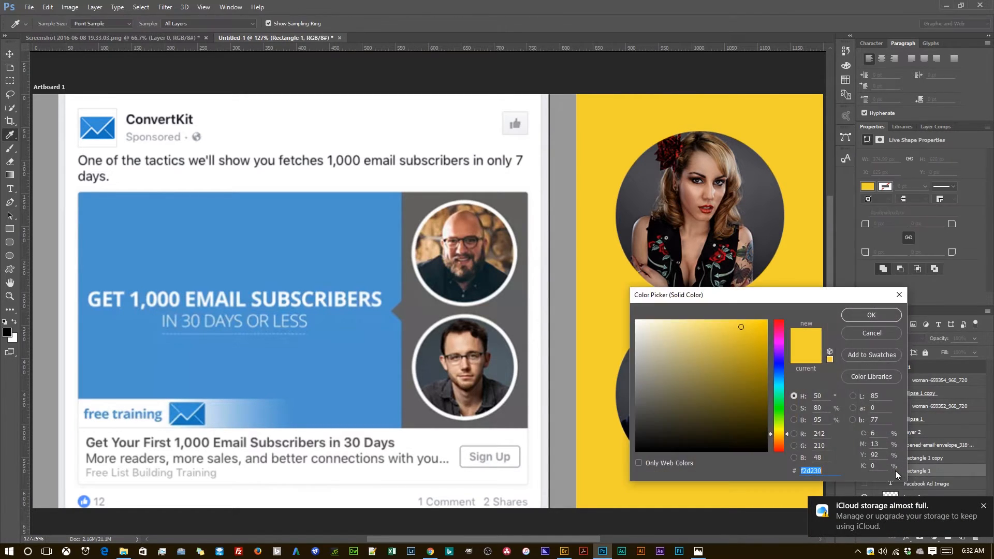
pyautogui.click(983, 507)
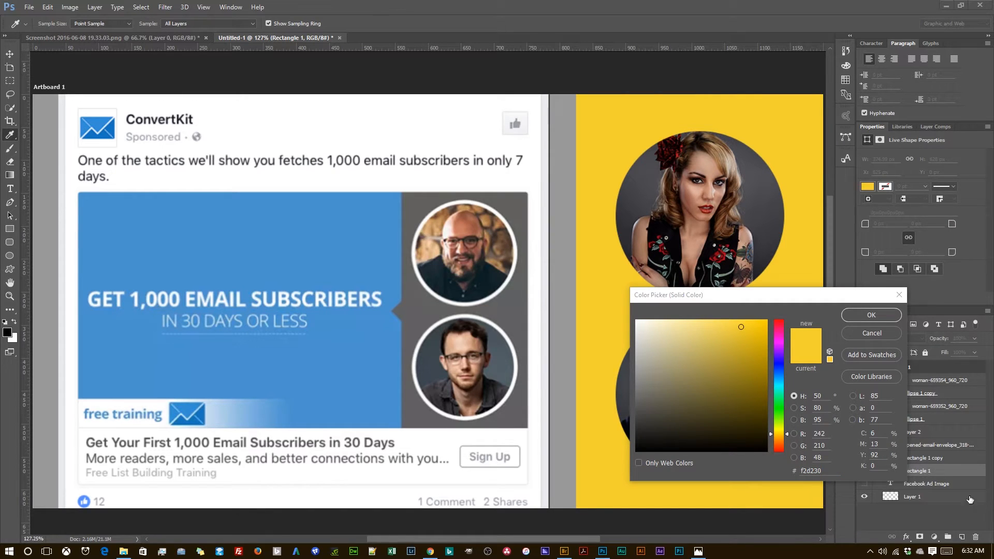
pyautogui.moveTo(628, 397)
pyautogui.mouseDown()
pyautogui.moveTo(615, 412)
pyautogui.moveTo(657, 399)
pyautogui.moveTo(653, 391)
pyautogui.moveTo(635, 406)
pyautogui.mouseUp()
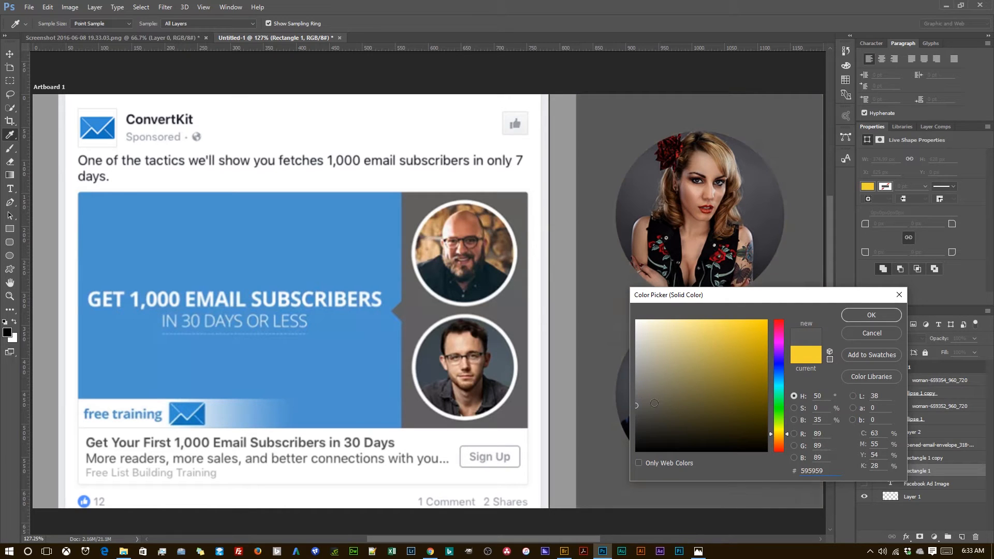
pyautogui.click(858, 315)
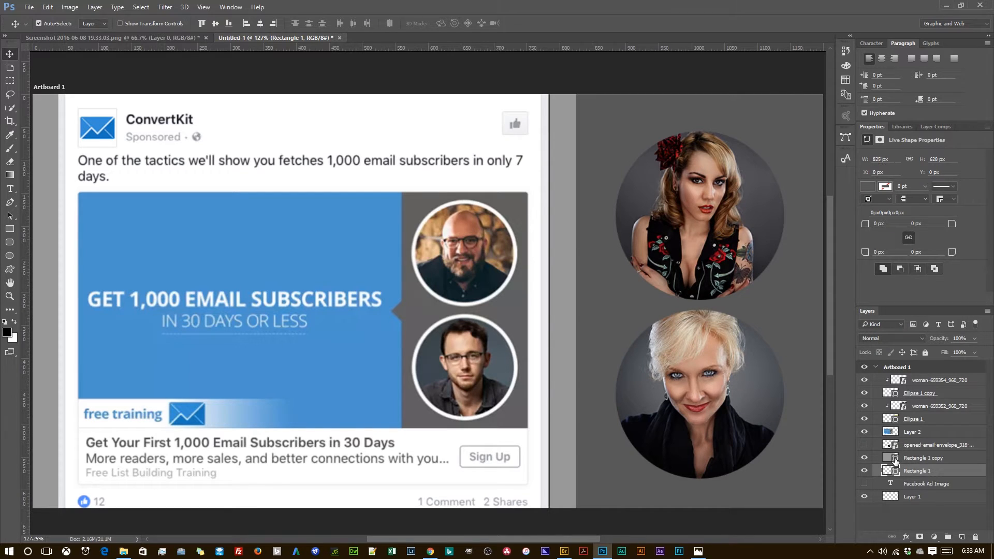
# Step: Recolor the main area's rectangle (Rectangle 1 copy) red (cb0221), sampling the color from the upper woman's photo after trying other hues
pyautogui.doubleClick(895, 459)
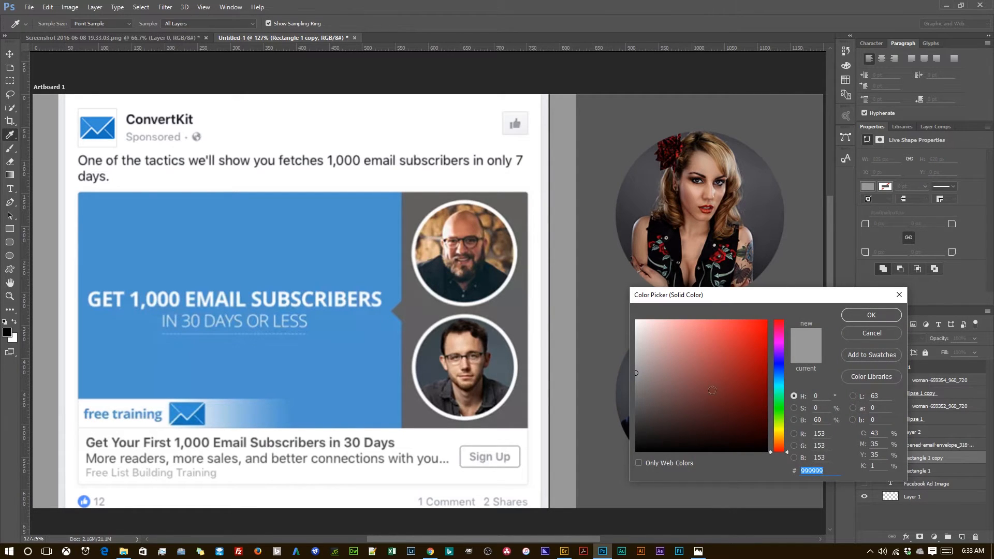
pyautogui.click(362, 339)
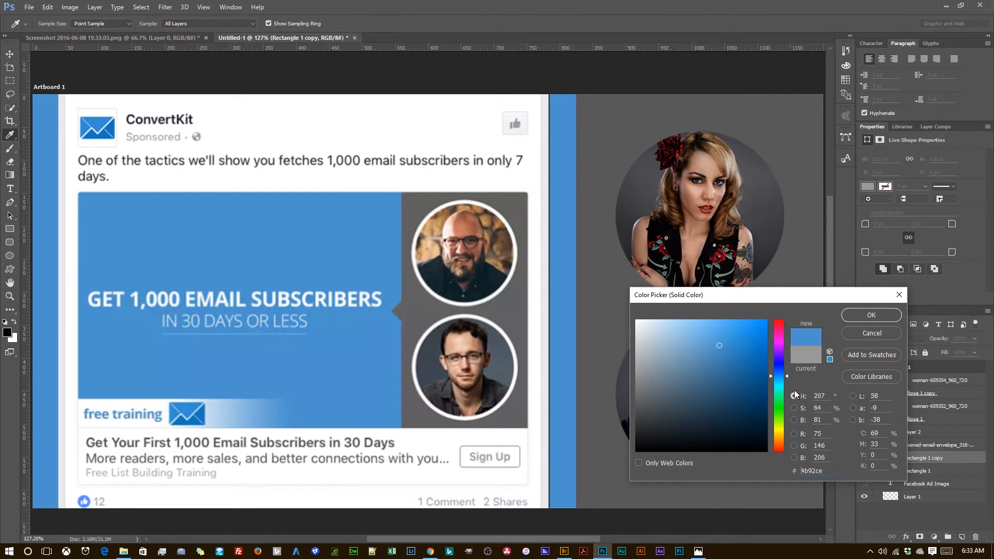
pyautogui.click(780, 349)
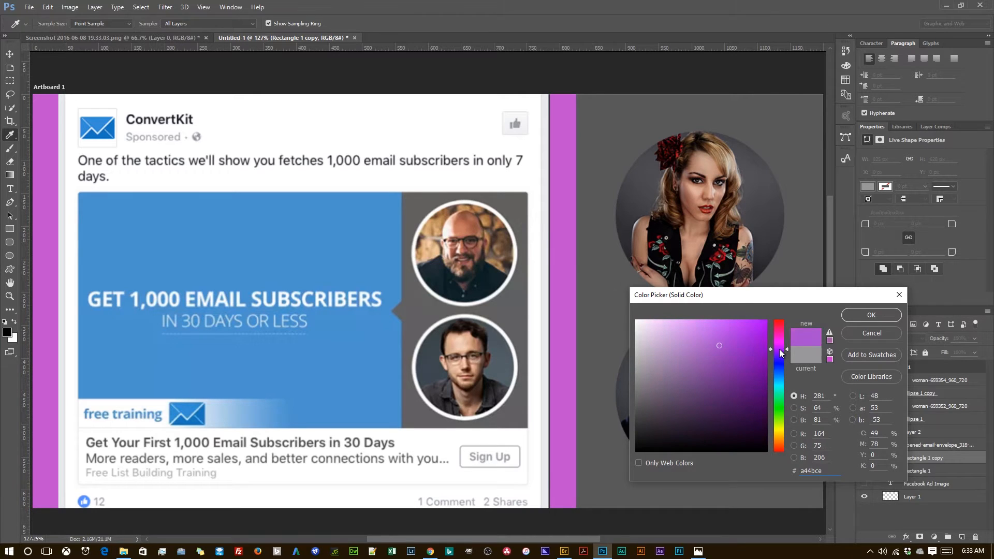
pyautogui.click(781, 332)
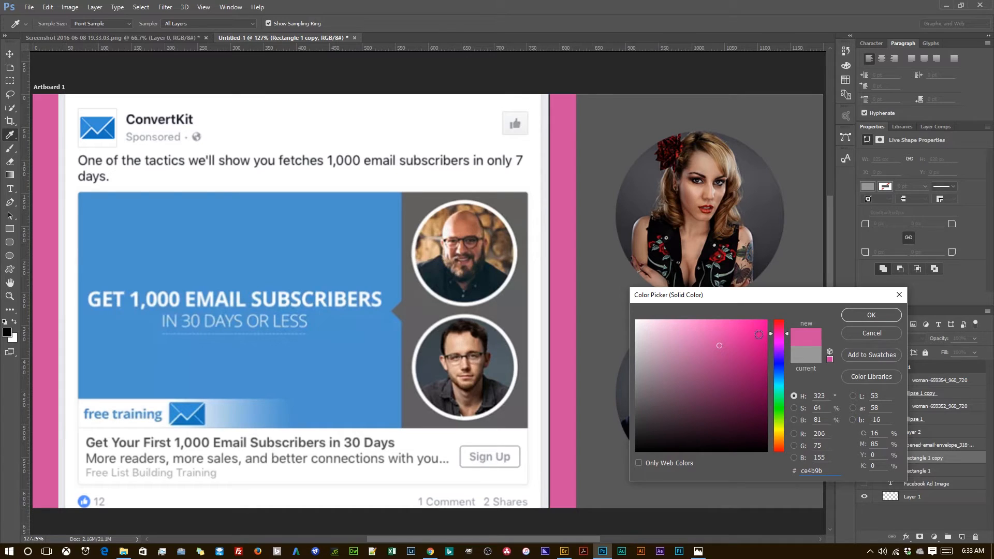
pyautogui.click(724, 258)
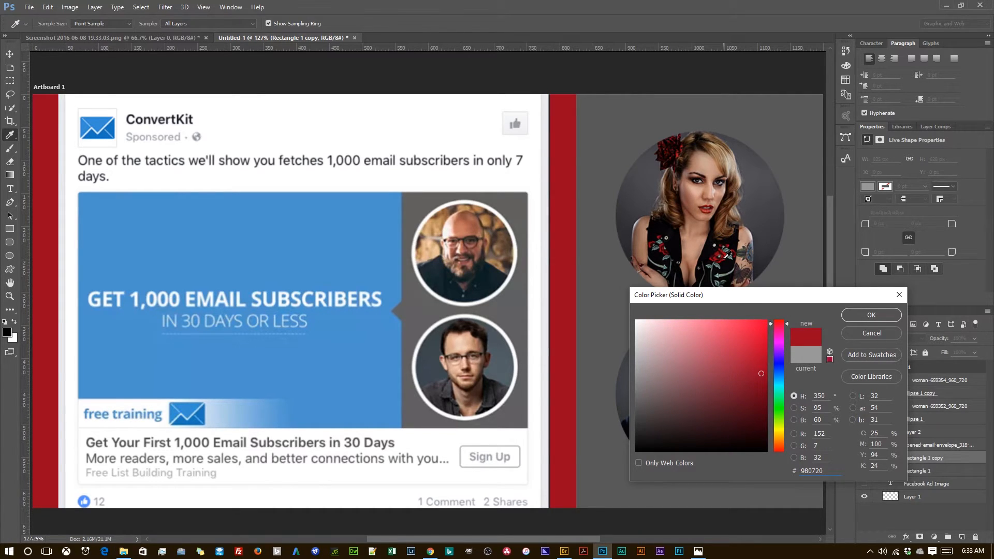
pyautogui.click(678, 152)
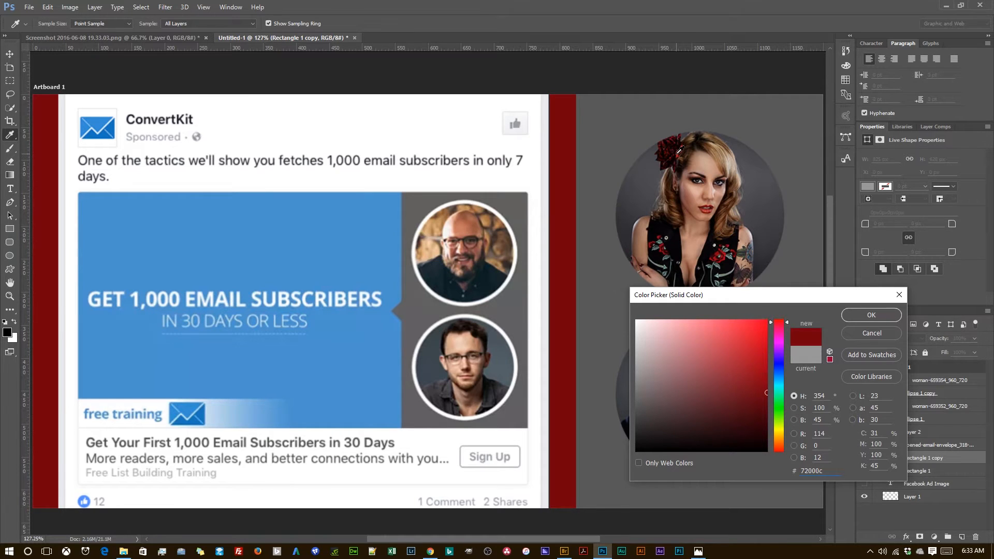
pyautogui.click(727, 254)
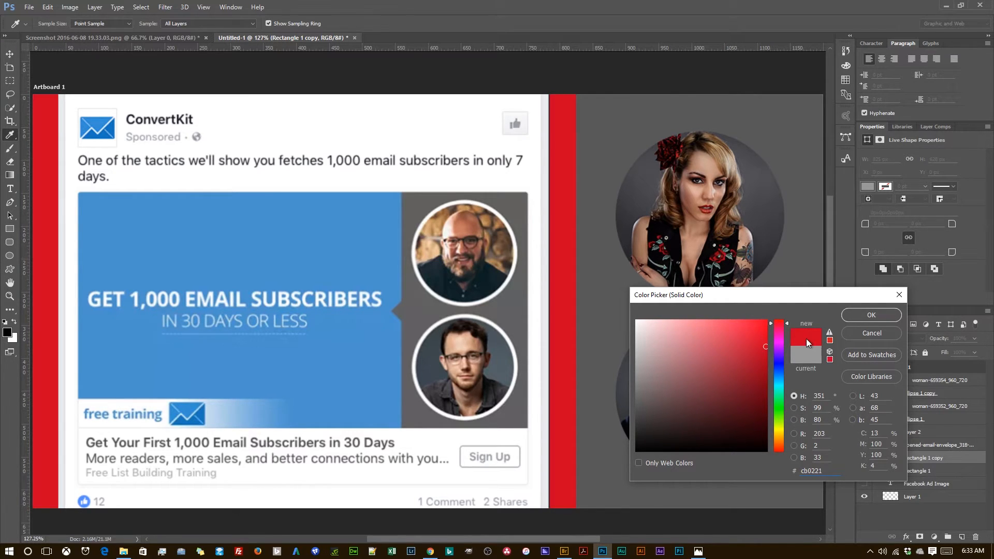
pyautogui.click(870, 315)
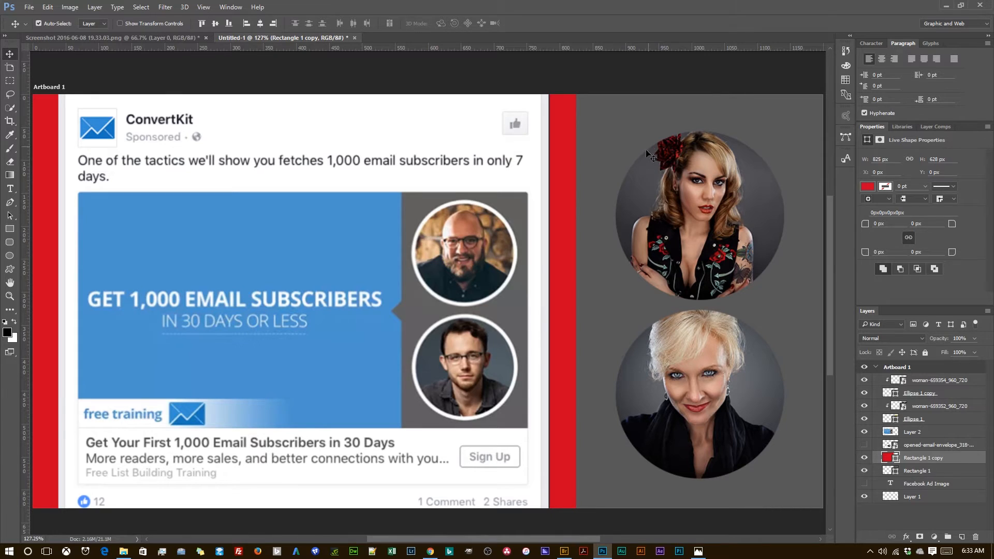
# Step: Add a Stroke layer effect to the lower portrait circle (Ellipse 1 copy) and open its settings
pyautogui.click(950, 397)
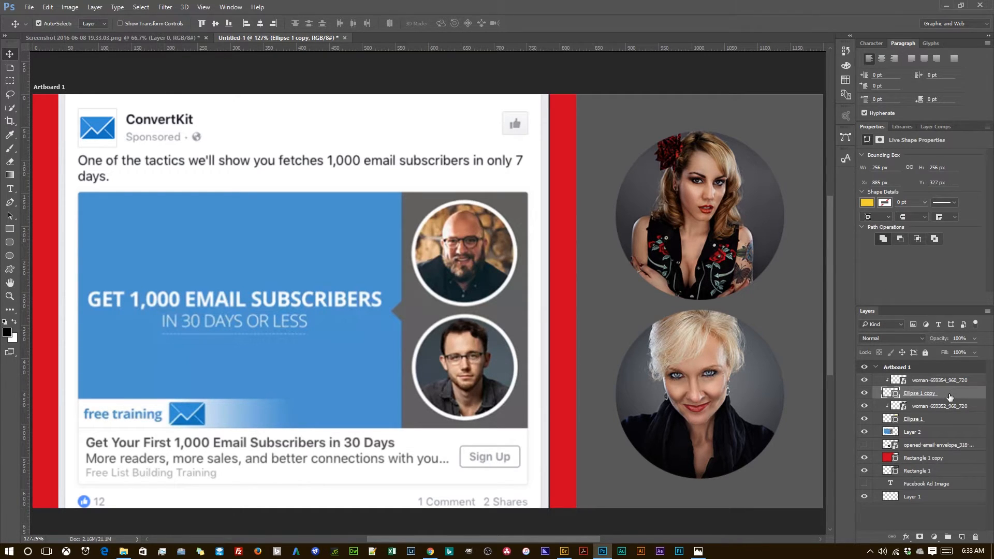
pyautogui.doubleClick(951, 397)
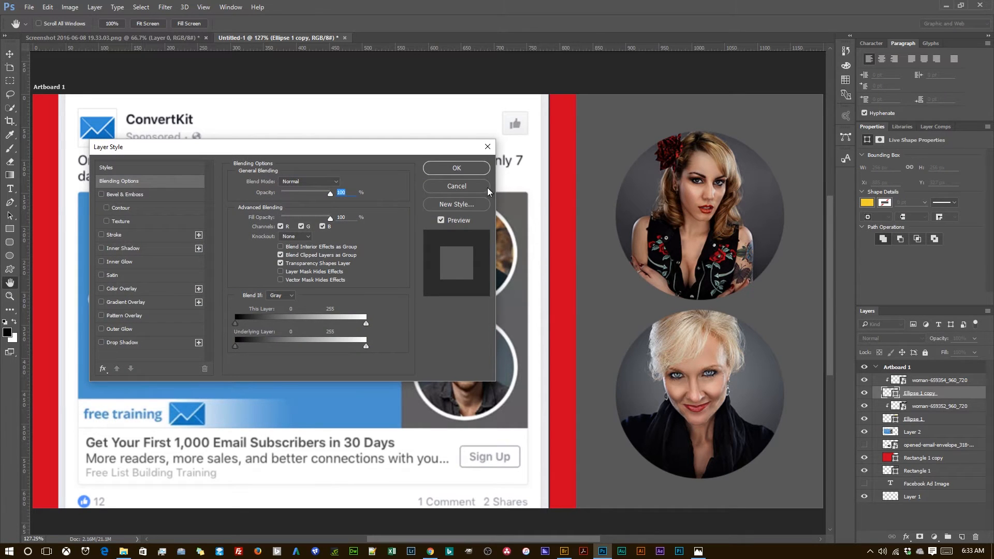
pyautogui.moveTo(433, 150); pyautogui.dragTo(548, 87)
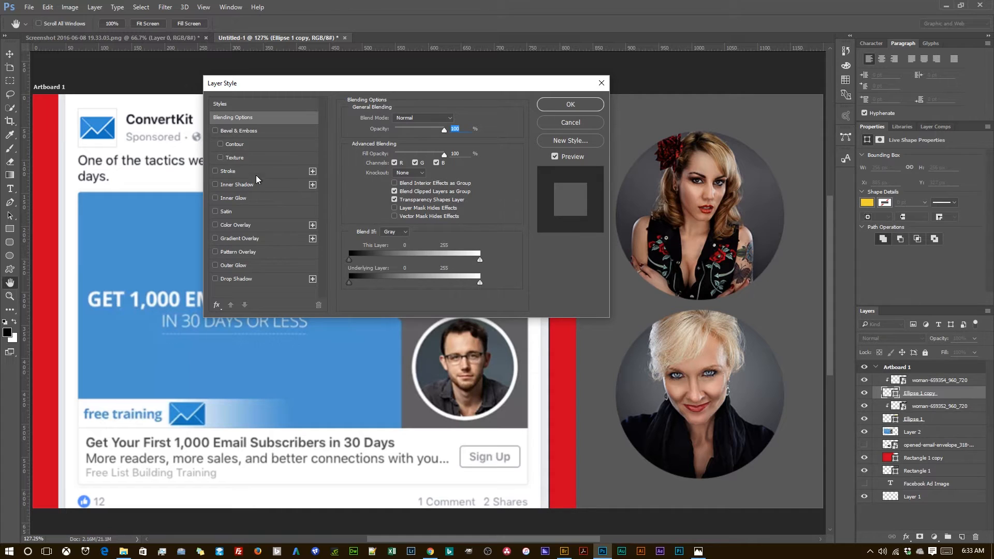
pyautogui.click(216, 171)
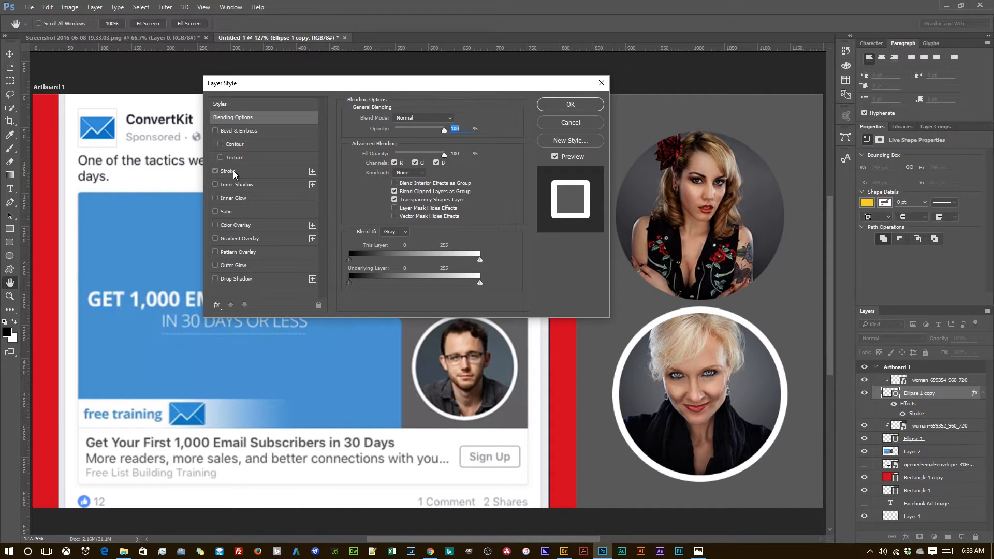
pyautogui.click(233, 170)
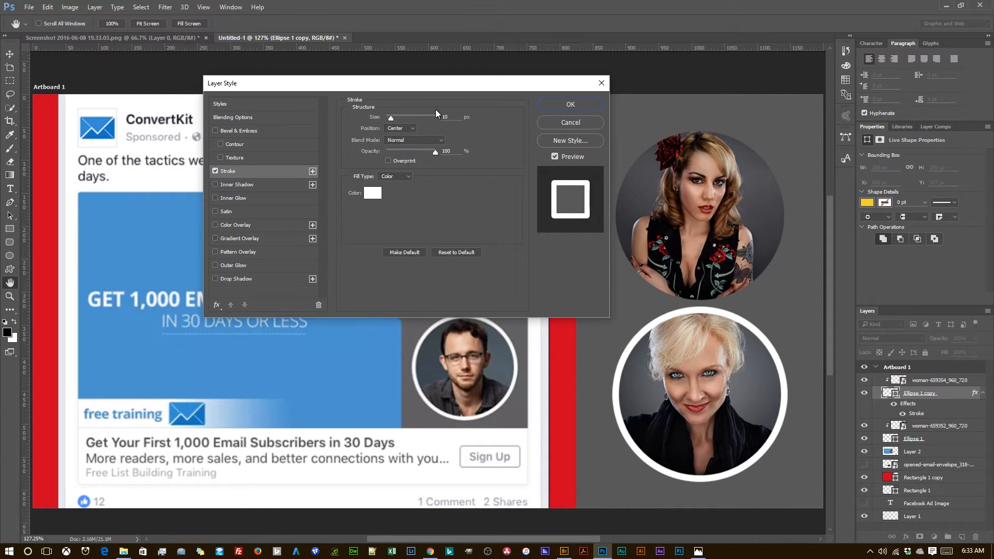
# Step: Try several stroke widths on the lower circle, including 100 px, and set the size to 8 px
pyautogui.moveTo(460, 118); pyautogui.dragTo(437, 121)
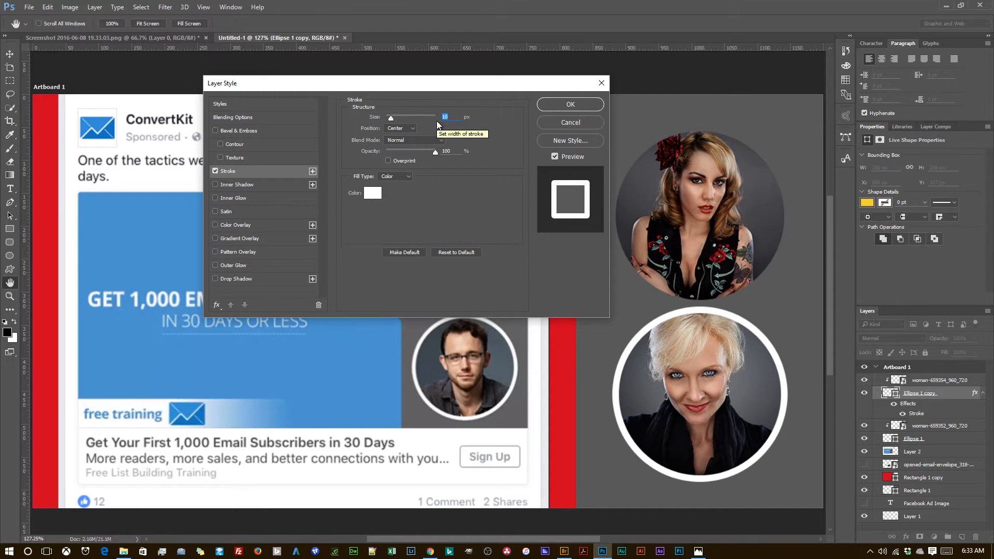
pyautogui.write('8')
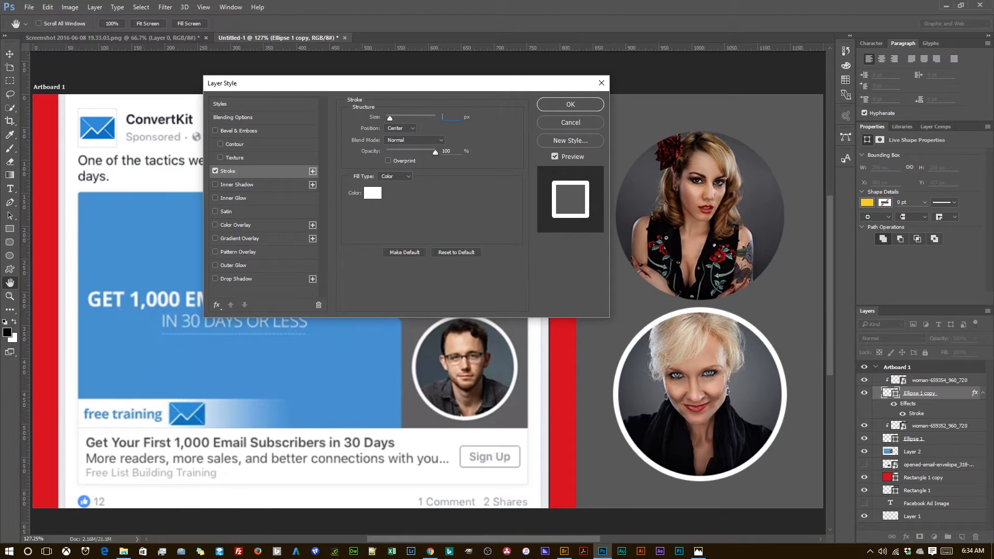
pyautogui.write('100')
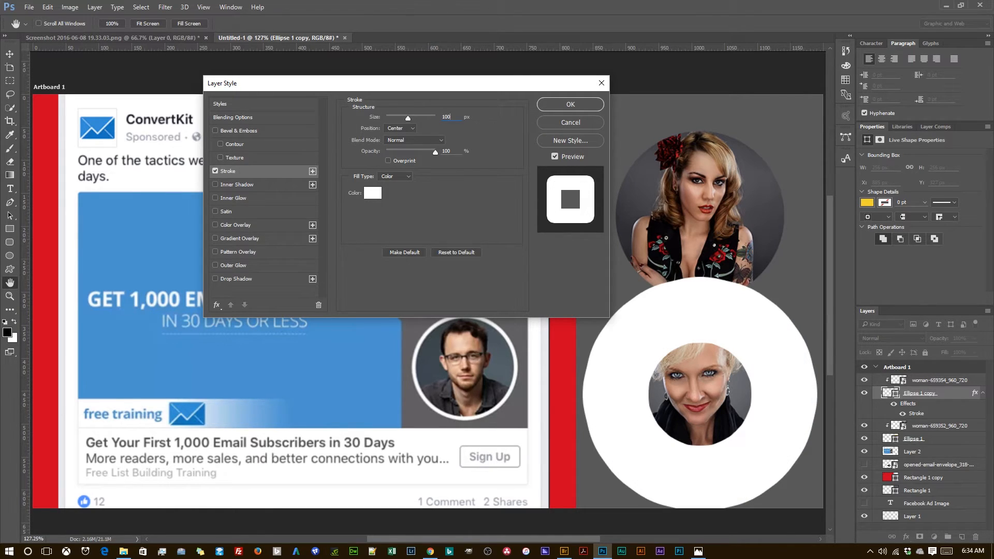
pyautogui.press('BackSpace')
pyautogui.press('BackSpace')
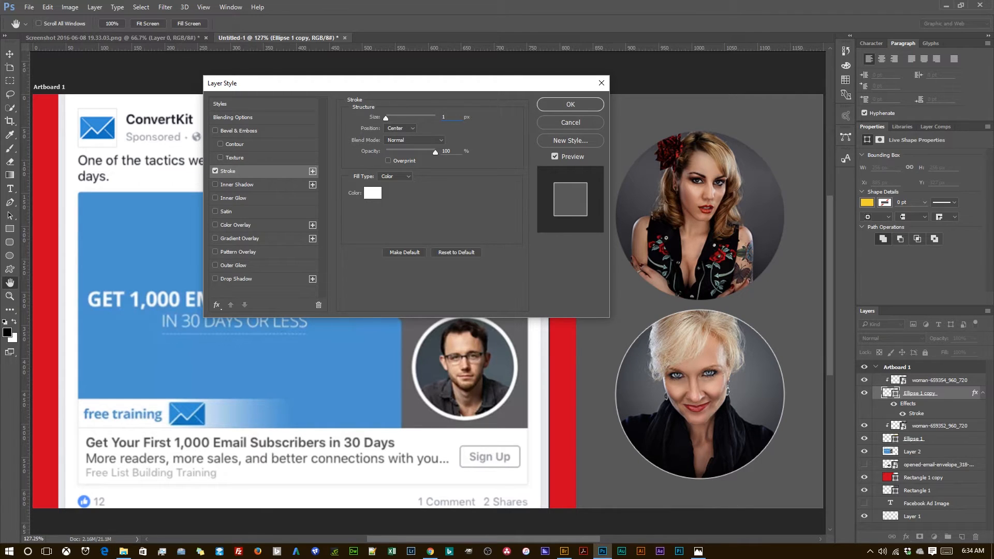
pyautogui.write('7')
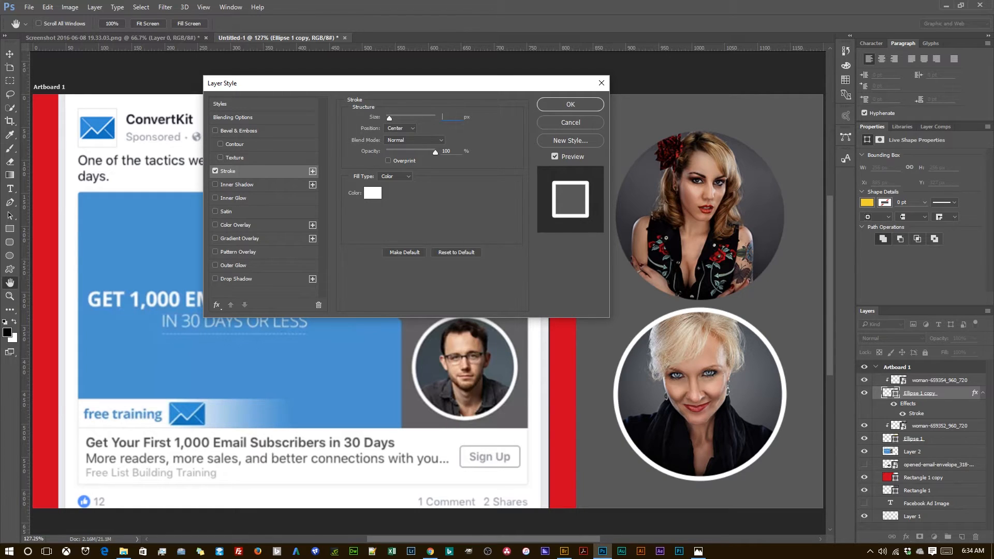
pyautogui.write('8')
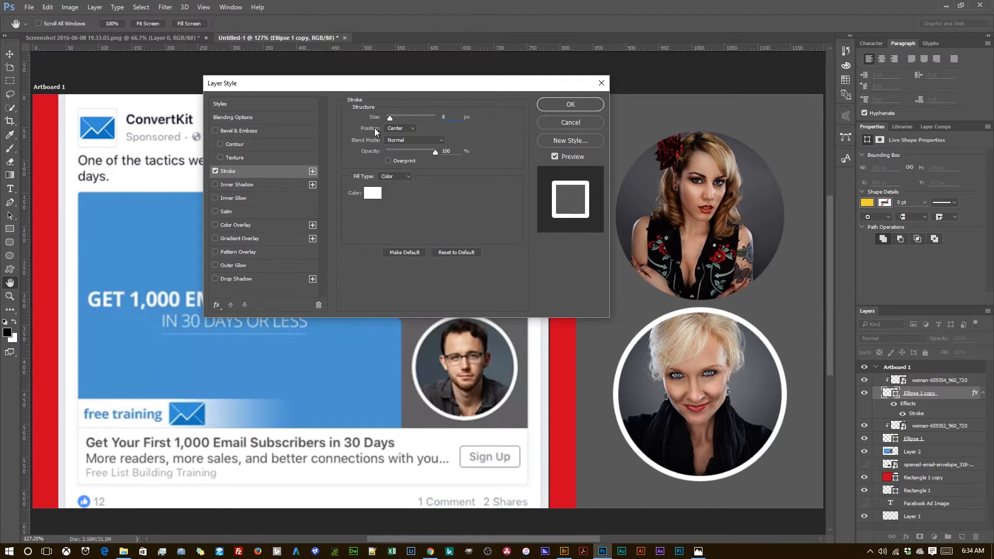
# Step: Compare the Outside, Inside and Center stroke positions on the lower circle and set the position to Inside
pyautogui.click(411, 128)
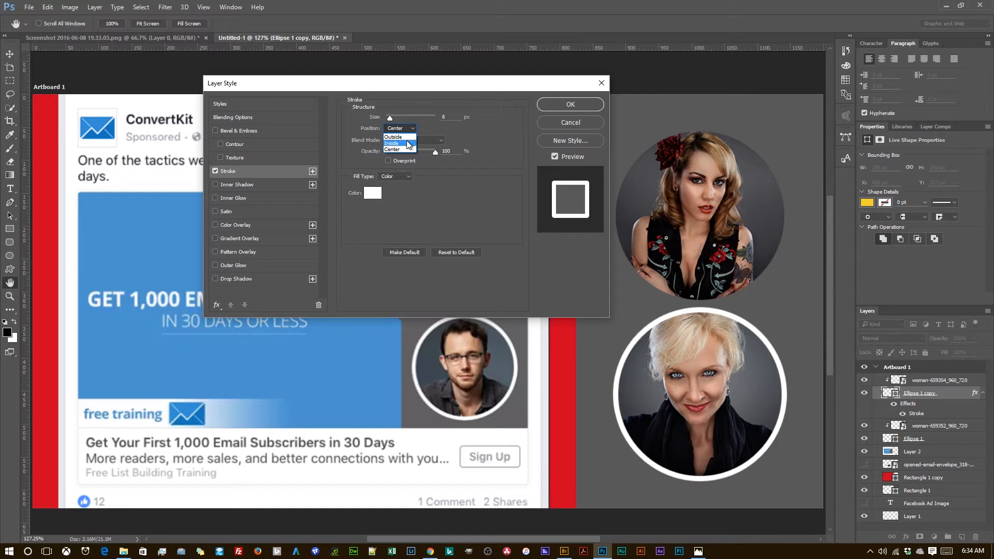
pyautogui.click(409, 137)
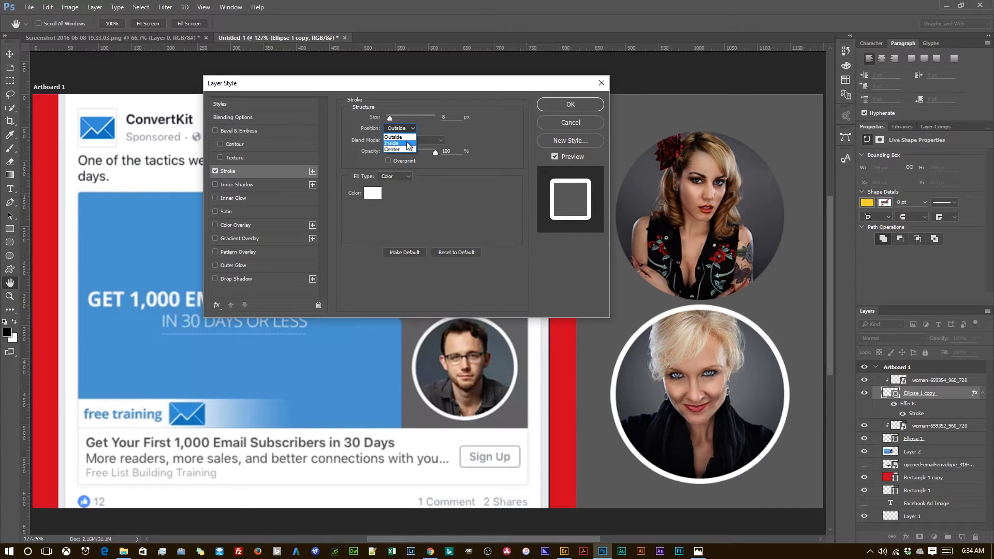
pyautogui.click(393, 143)
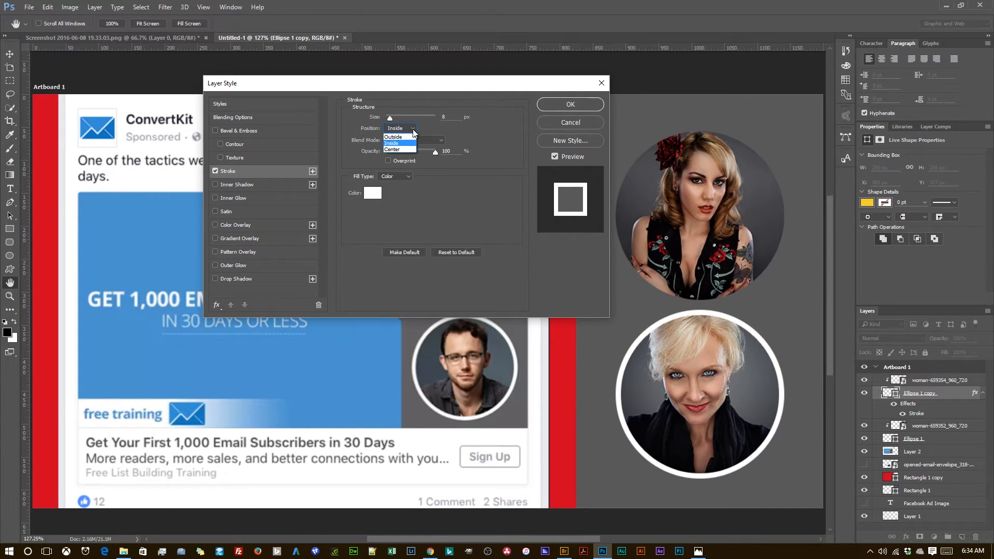
pyautogui.click(409, 149)
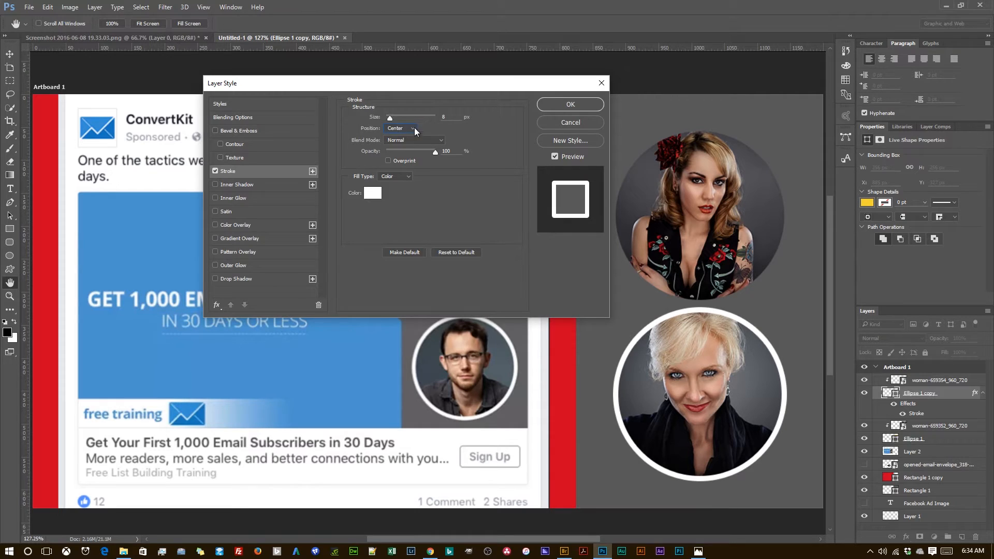
pyautogui.click(413, 131)
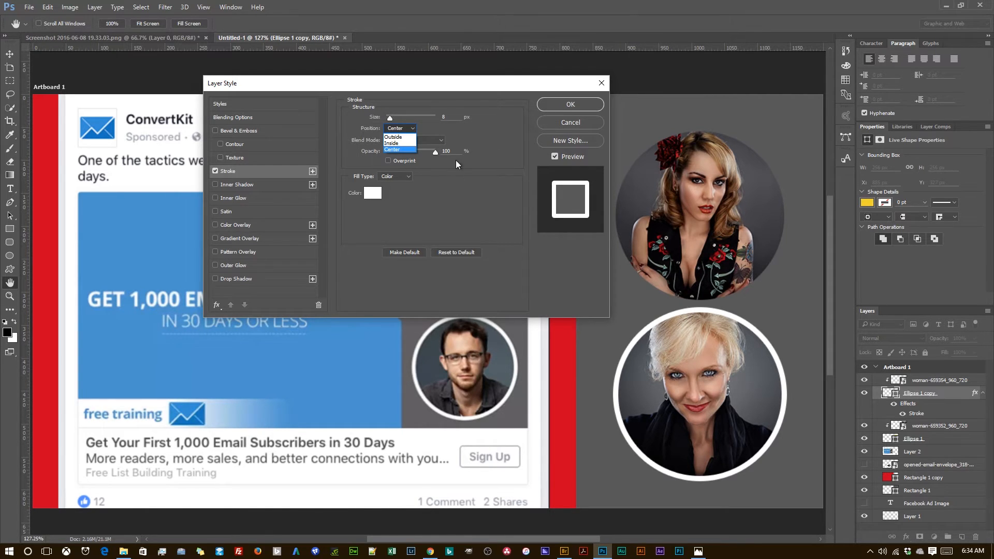
pyautogui.click(405, 142)
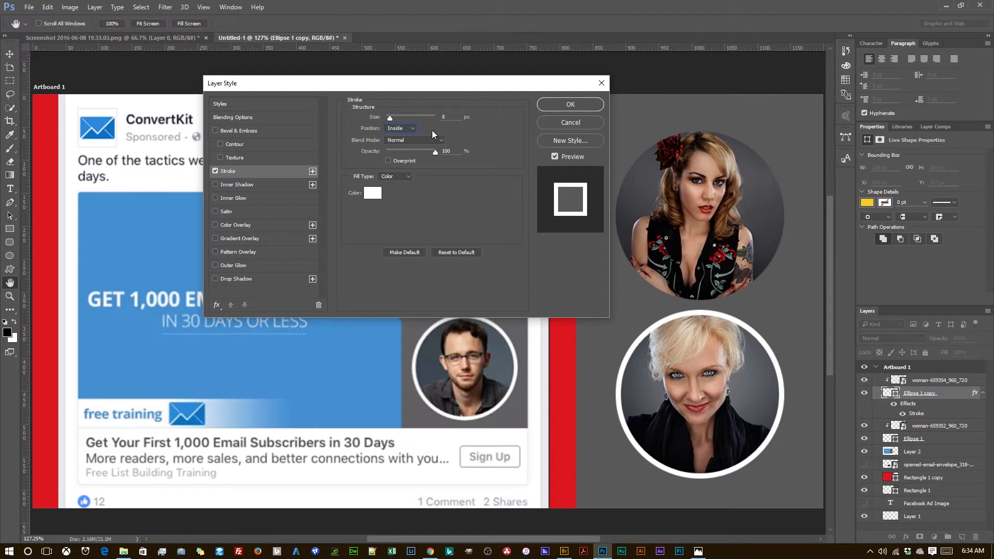
pyautogui.click(371, 196)
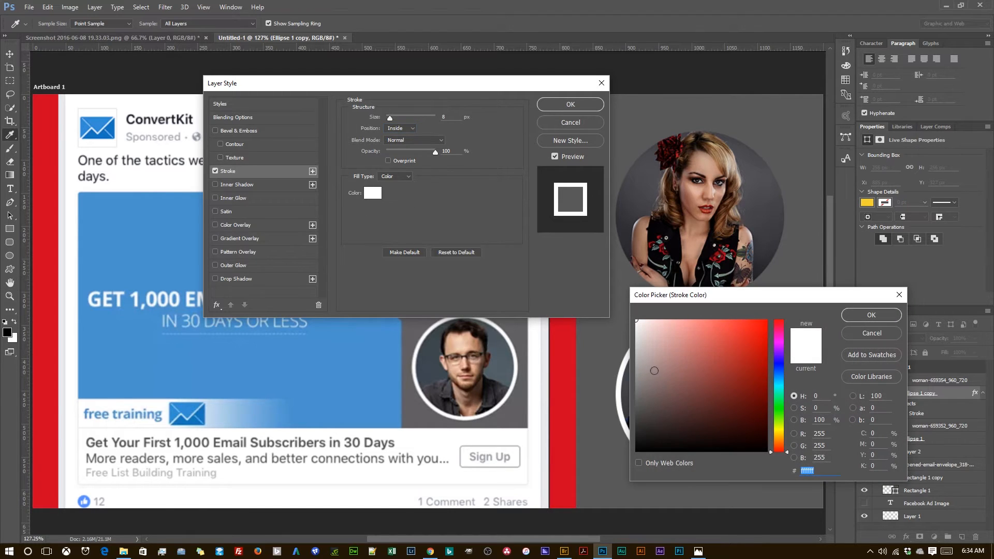
pyautogui.write('aaaaaa000000')
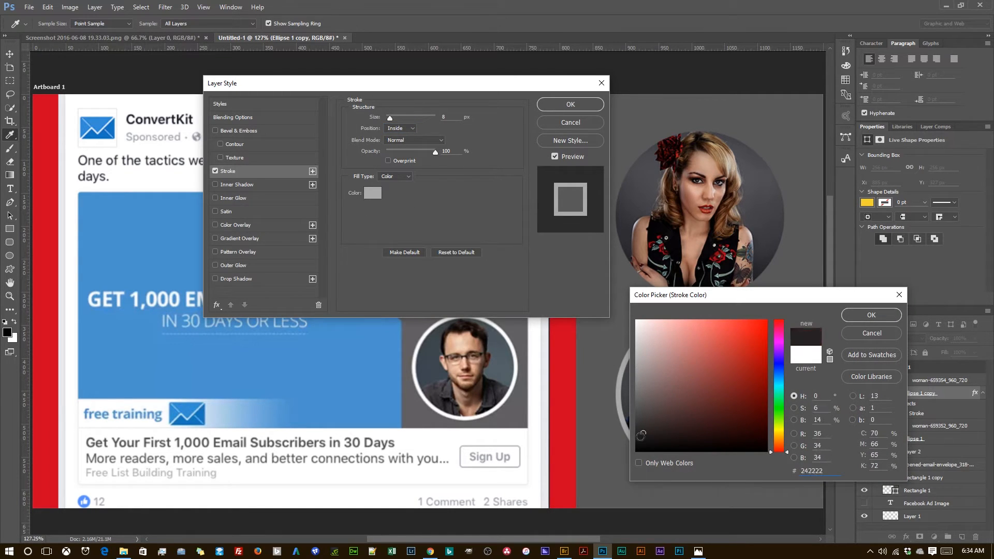
pyautogui.moveTo(750, 300)
pyautogui.mouseDown()
pyautogui.moveTo(941, 323)
pyautogui.moveTo(793, 317)
pyautogui.moveTo(860, 303)
pyautogui.mouseUp()
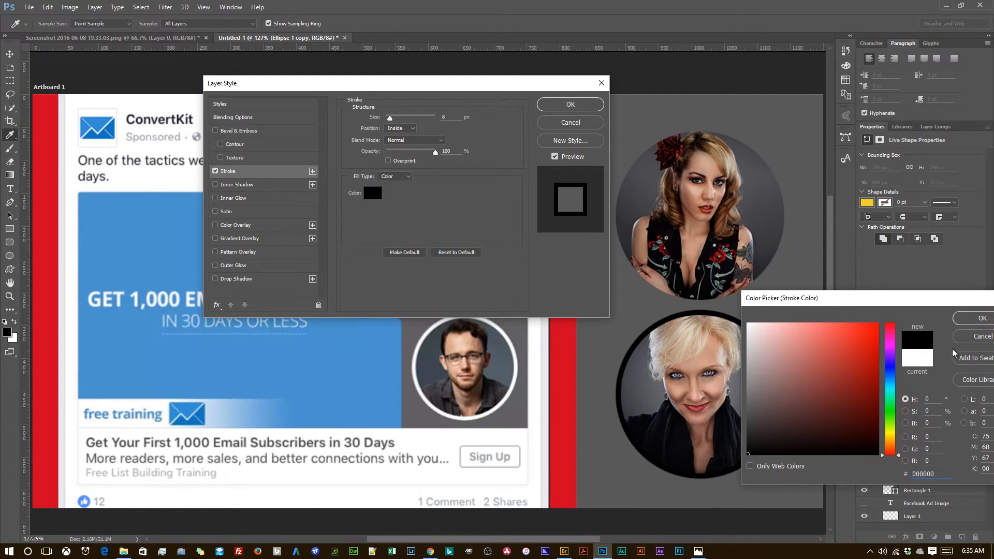
pyautogui.click(967, 338)
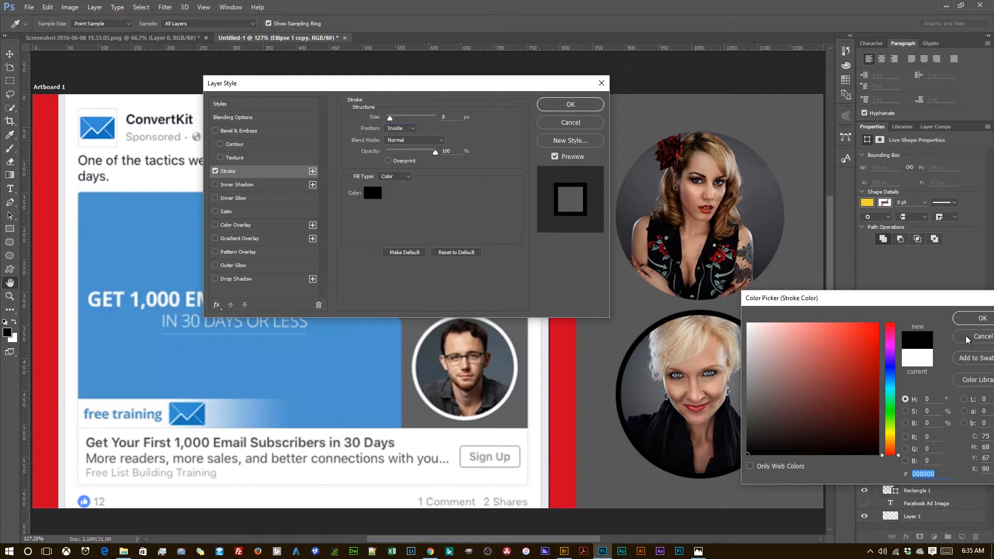
# Step: Try stroke colors for the lower portrait circle sampled from both portraits, the red area and the blue reference ad
pyautogui.click(372, 194)
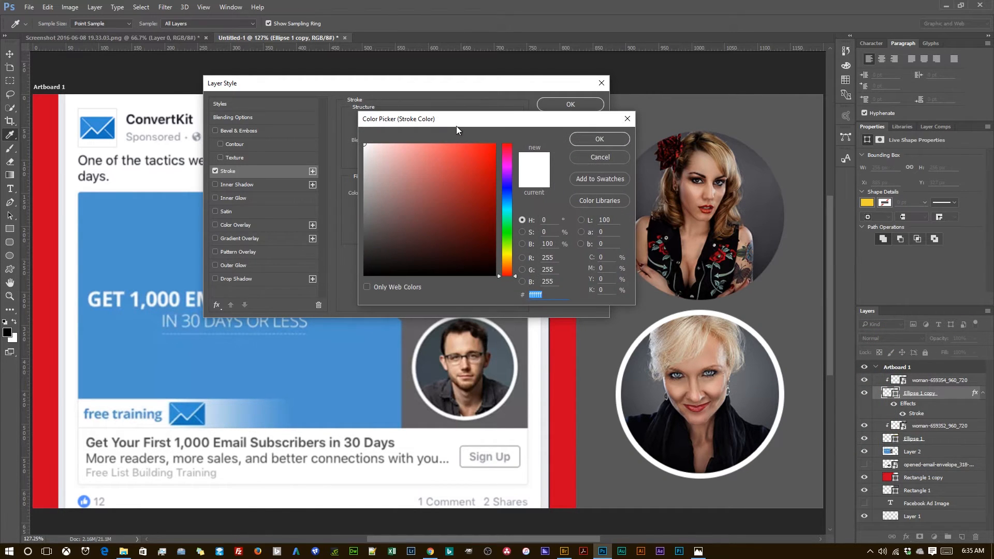
pyautogui.moveTo(456, 126)
pyautogui.mouseDown()
pyautogui.moveTo(510, 128)
pyautogui.moveTo(812, 197)
pyautogui.moveTo(831, 67)
pyautogui.mouseUp()
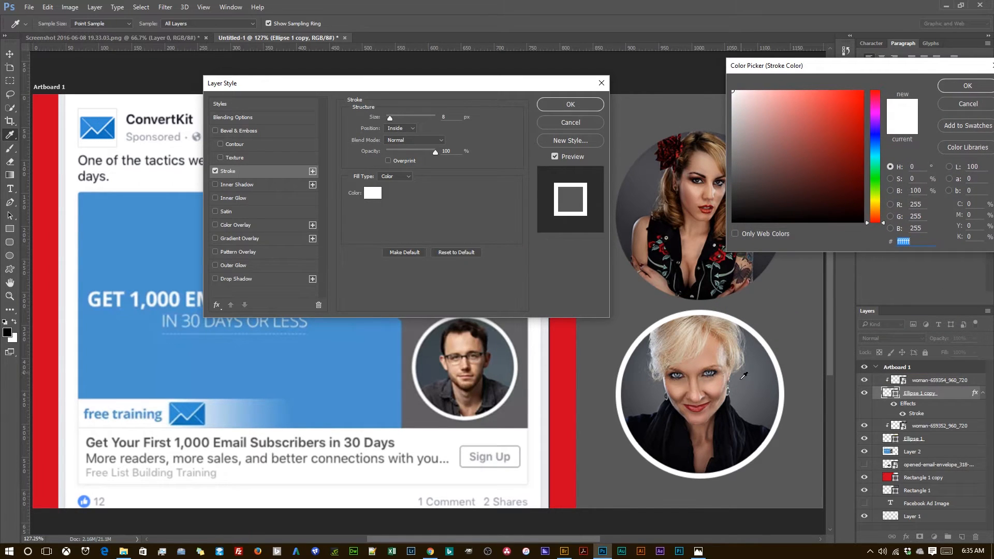
pyautogui.click(703, 405)
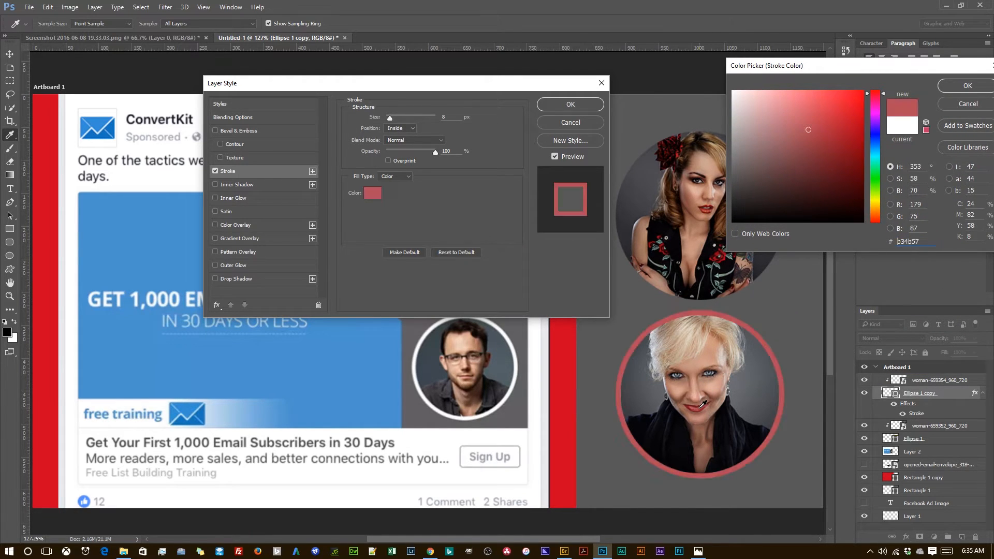
pyautogui.click(713, 386)
pyautogui.click(696, 388)
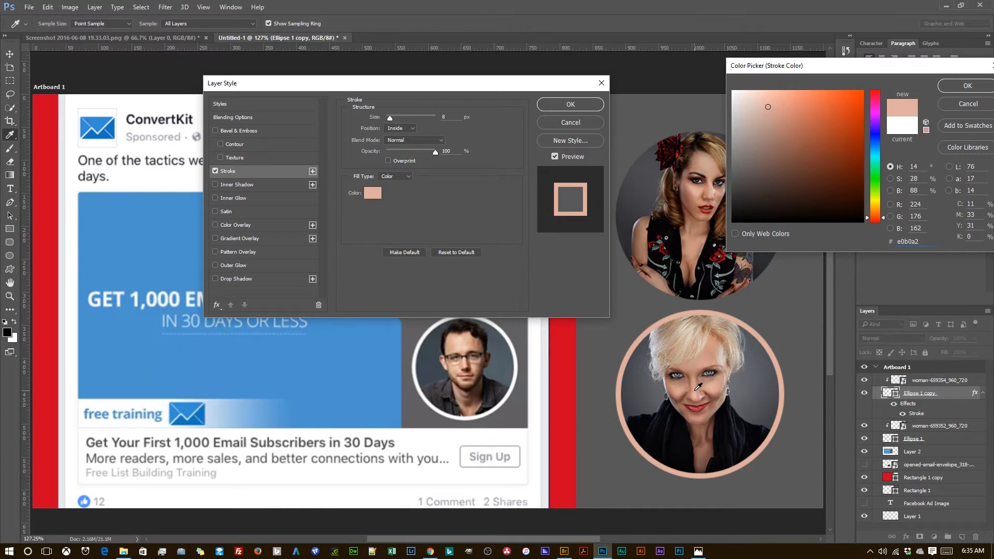
pyautogui.click(683, 387)
pyautogui.click(626, 384)
pyautogui.click(569, 387)
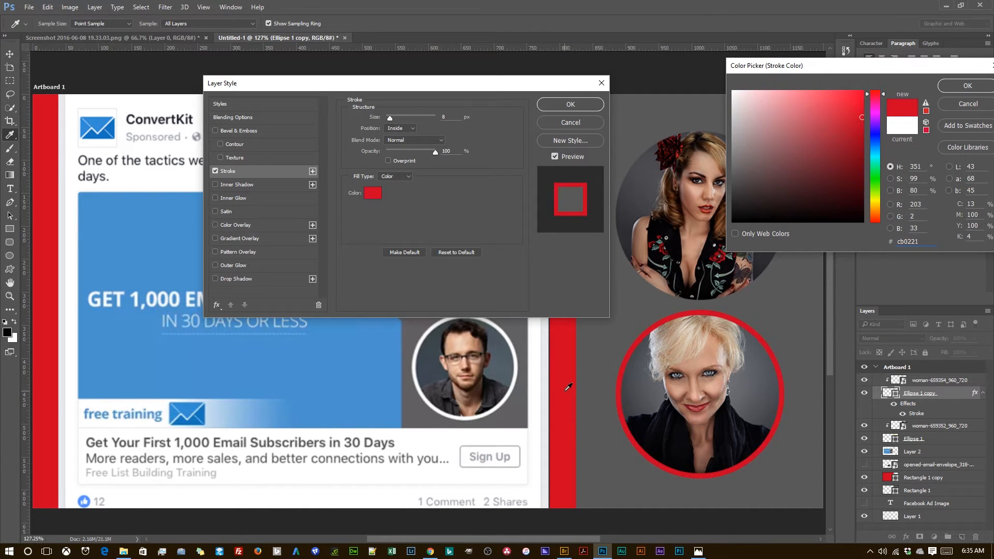
pyautogui.click(537, 391)
pyautogui.click(381, 378)
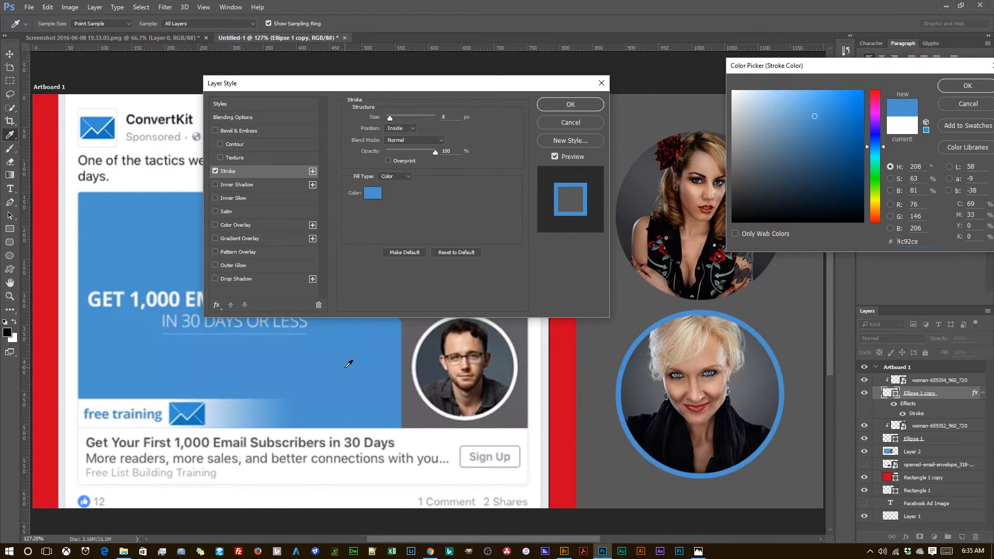
pyautogui.click(719, 272)
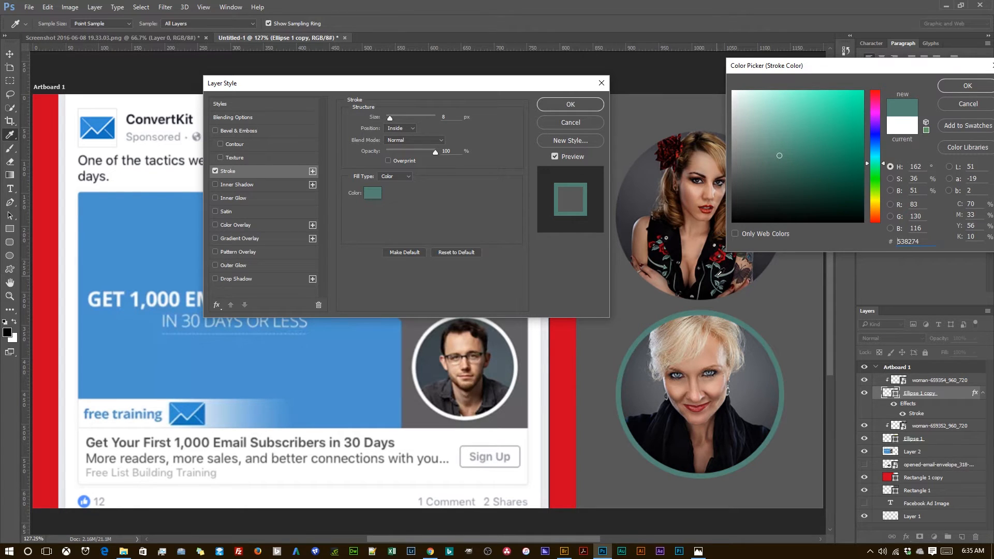
pyautogui.click(716, 403)
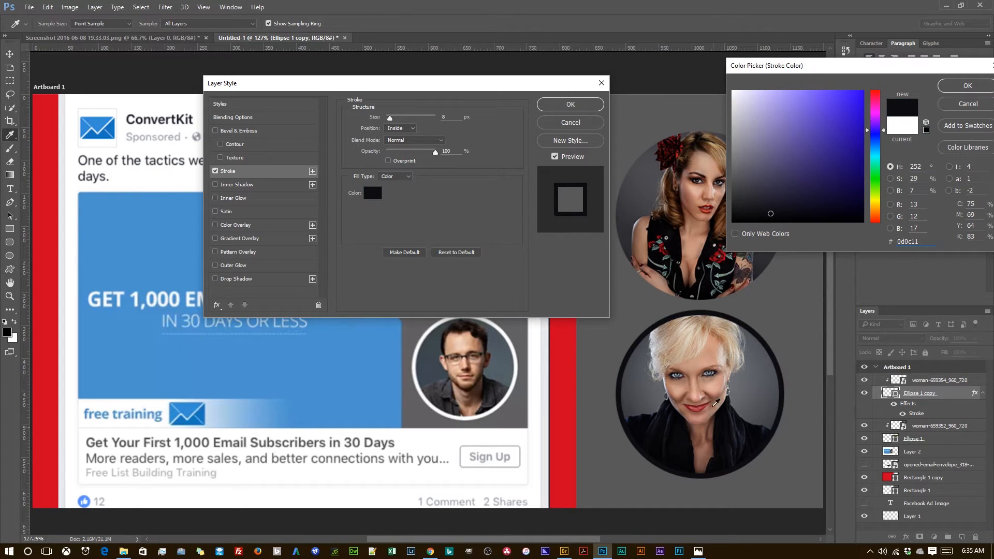
pyautogui.click(719, 275)
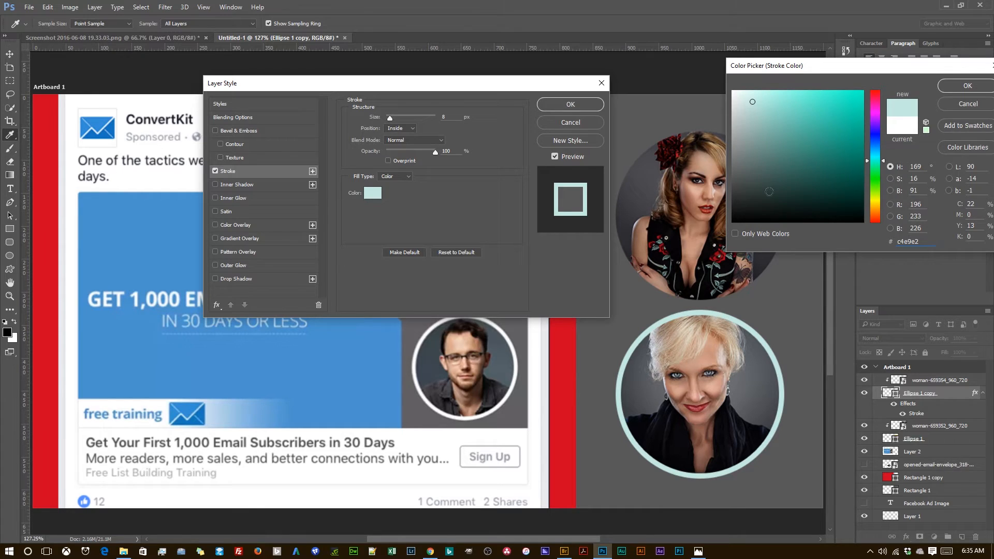
# Step: Set the lower portrait circle's stroke color to white (ffffff) and apply the layer style
pyautogui.moveTo(794, 125); pyautogui.dragTo(657, 10)
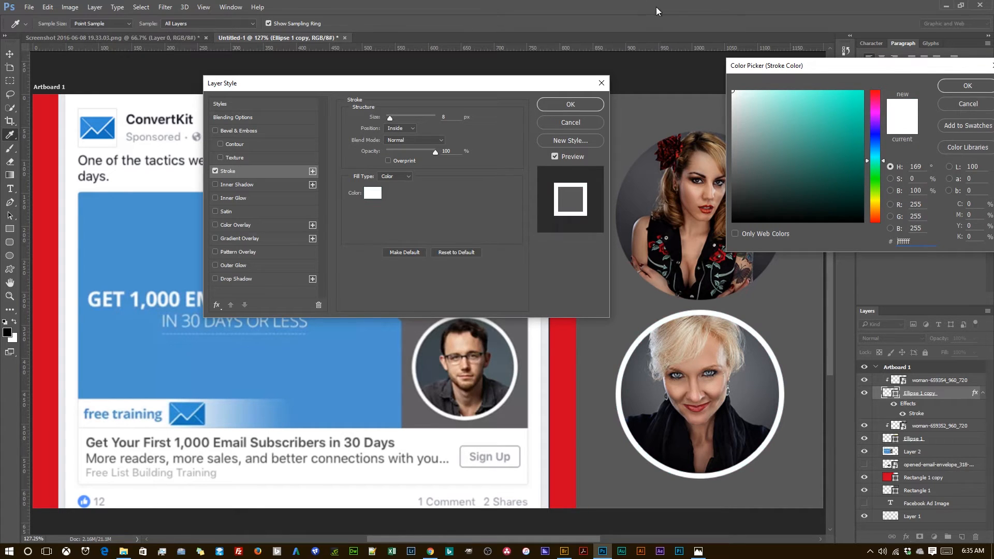
pyautogui.click(957, 85)
pyautogui.click(580, 105)
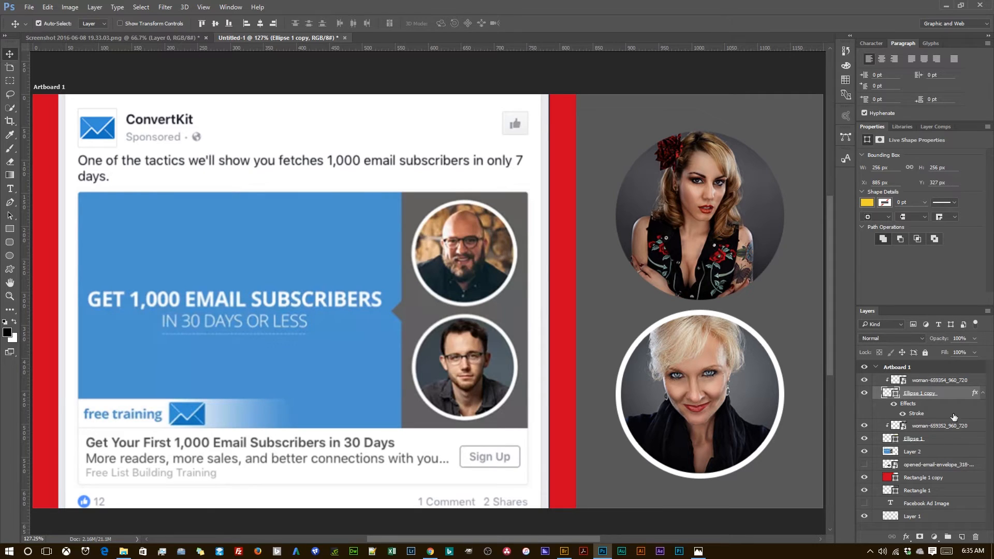
pyautogui.click(942, 427)
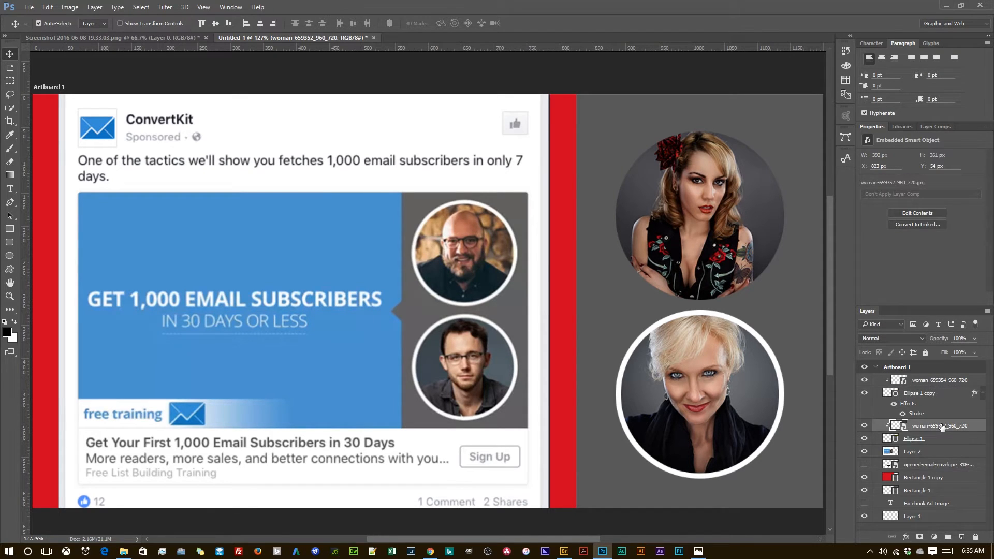
pyautogui.rightClick(972, 429)
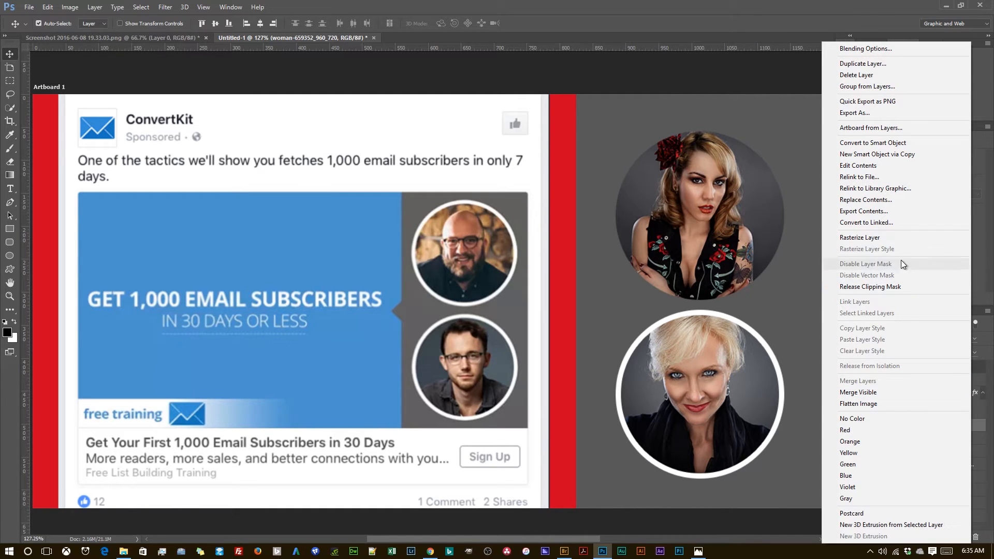
pyautogui.click(978, 434)
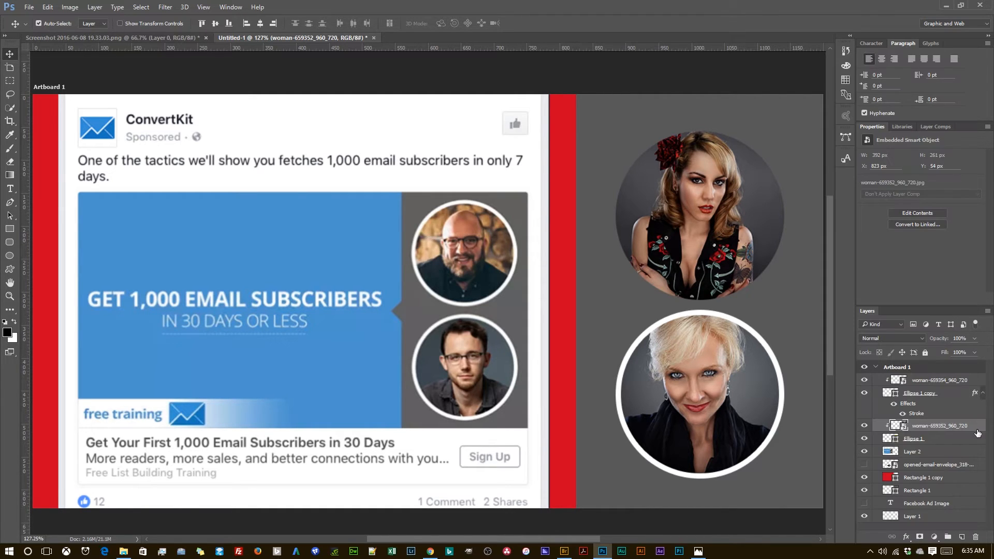
pyautogui.click(962, 439)
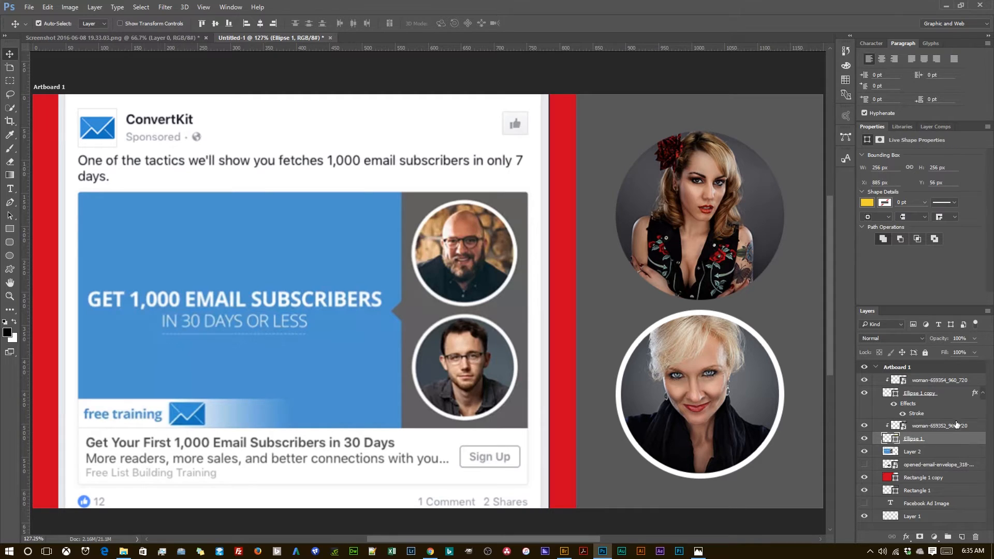
pyautogui.click(947, 395)
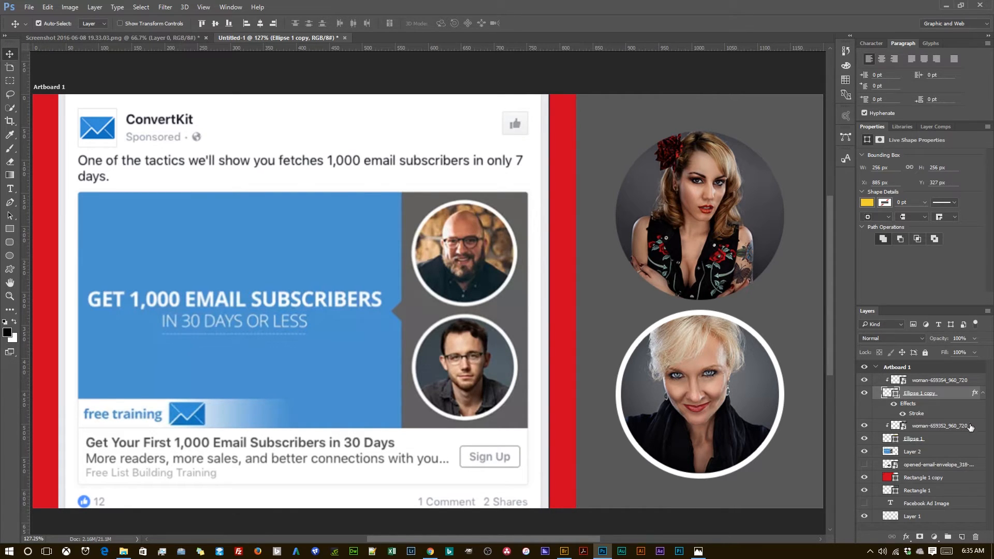
pyautogui.click(943, 430)
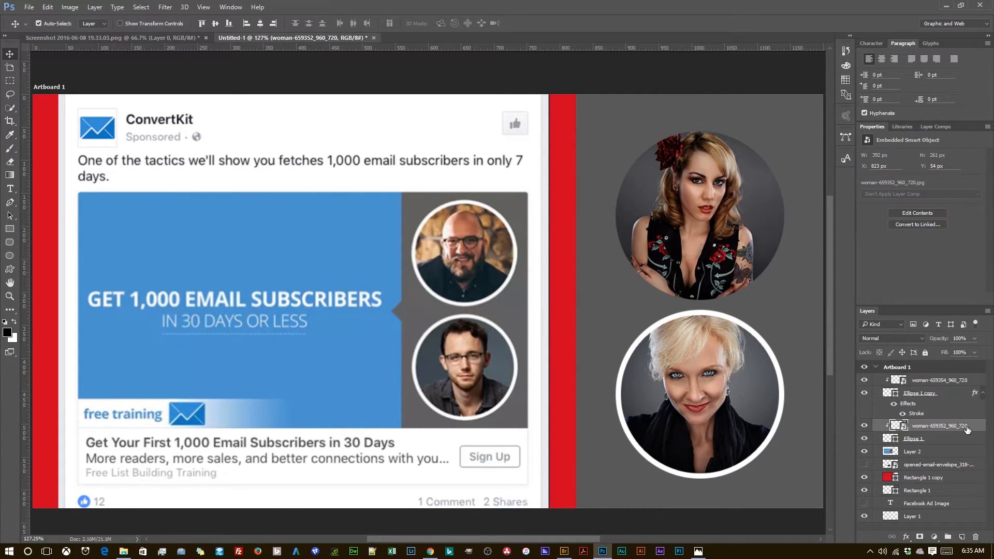
pyautogui.click(934, 441)
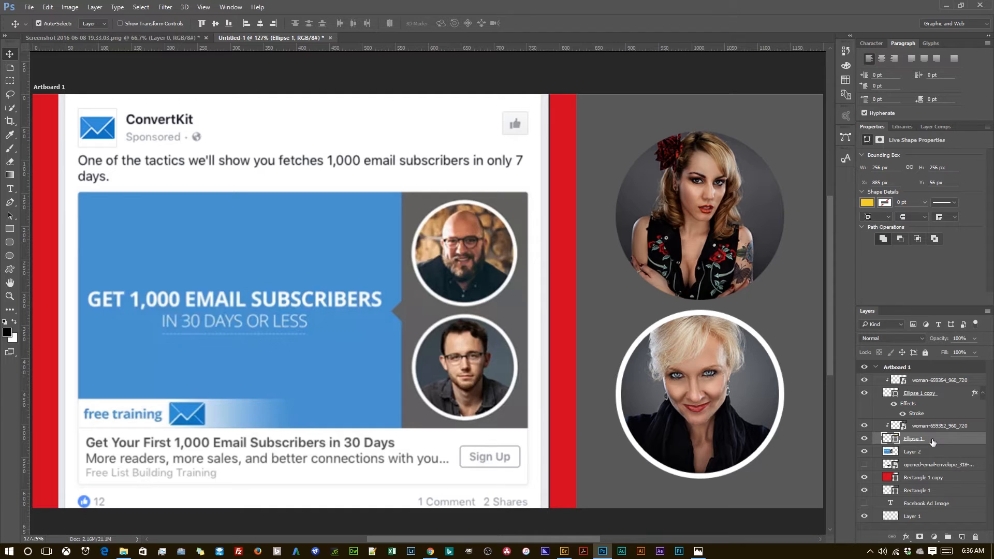
pyautogui.rightClick(932, 439)
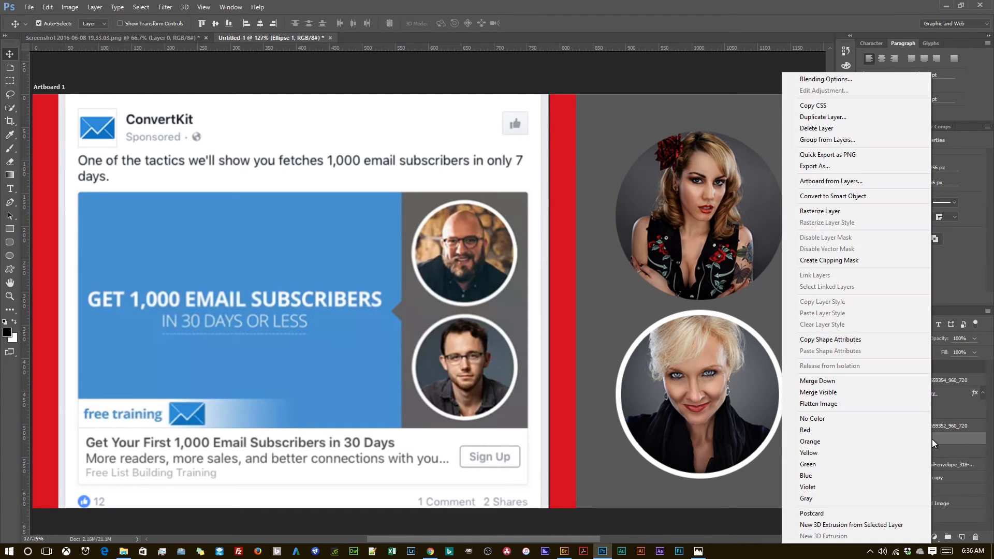
pyautogui.click(955, 443)
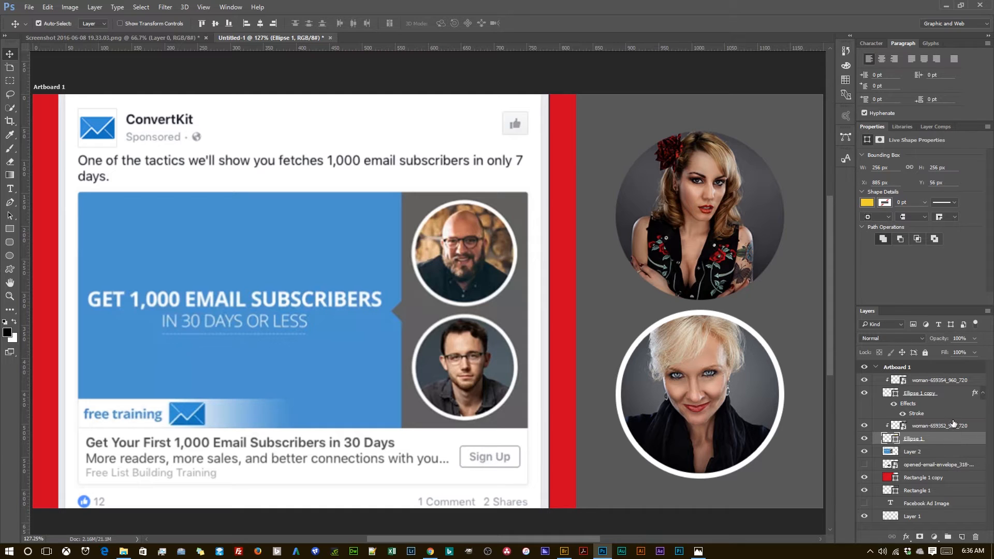
# Step: Copy the layer style of the lower circle (Ellipse 1 copy) and paste it onto the upper circle (Ellipse 1)
pyautogui.click(940, 412)
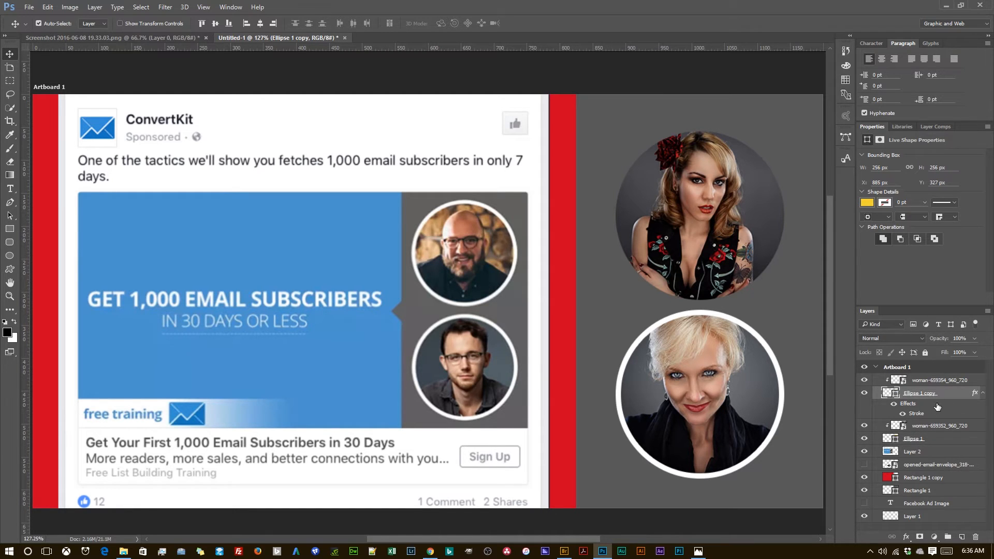
pyautogui.rightClick(947, 396)
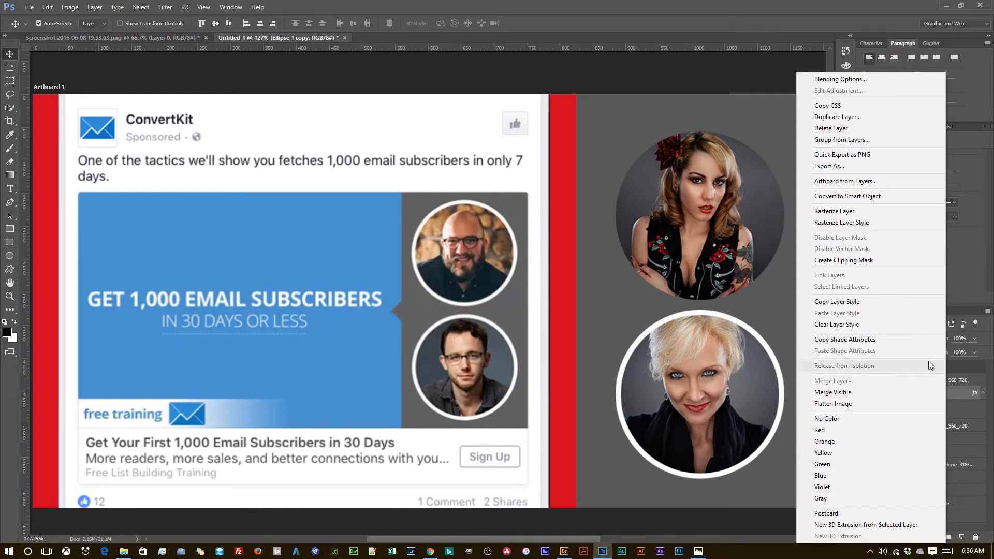
pyautogui.click(902, 303)
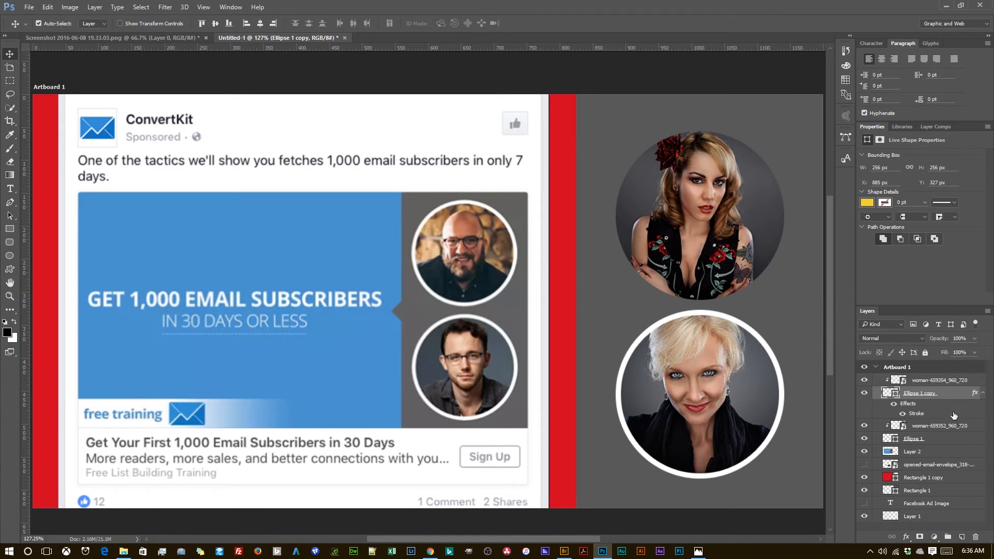
pyautogui.click(932, 439)
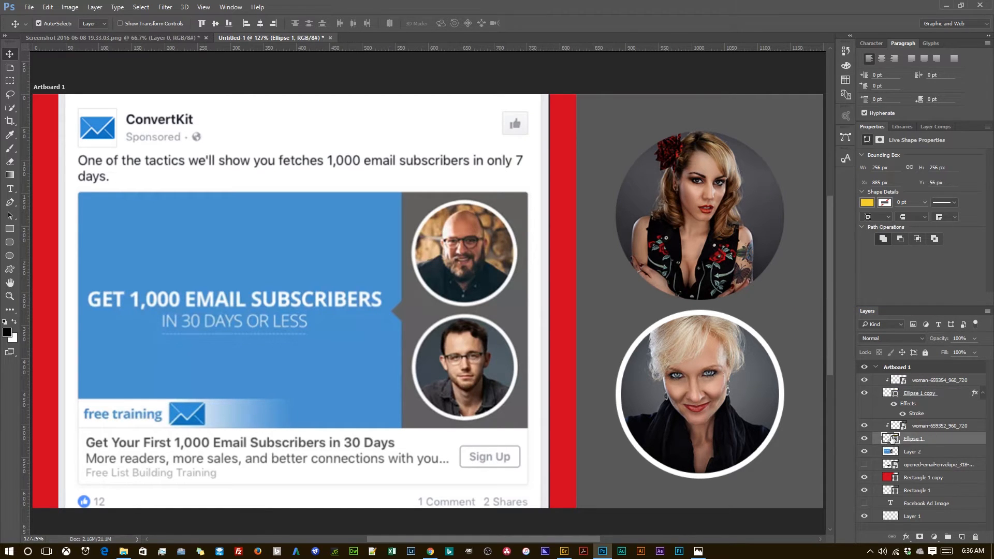
pyautogui.rightClick(937, 441)
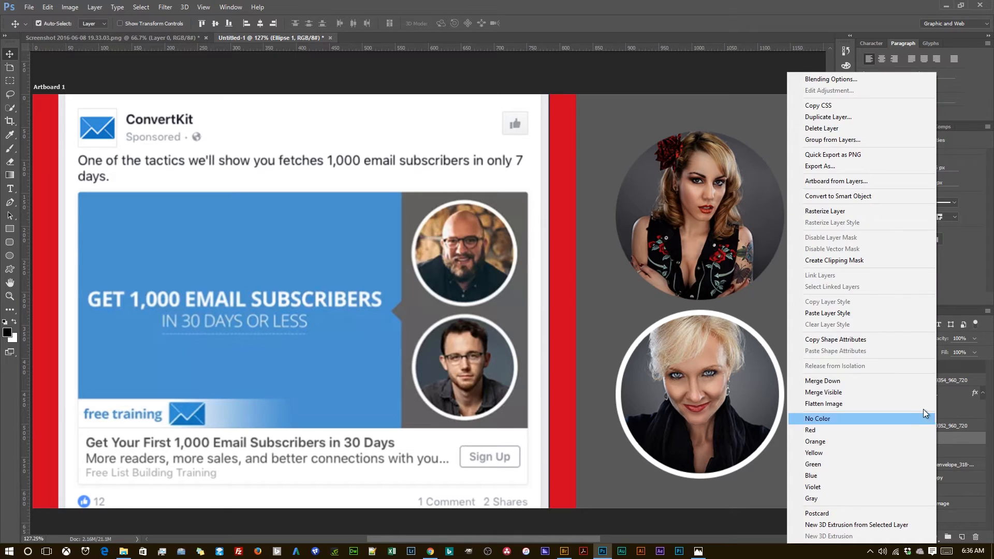
pyautogui.click(898, 314)
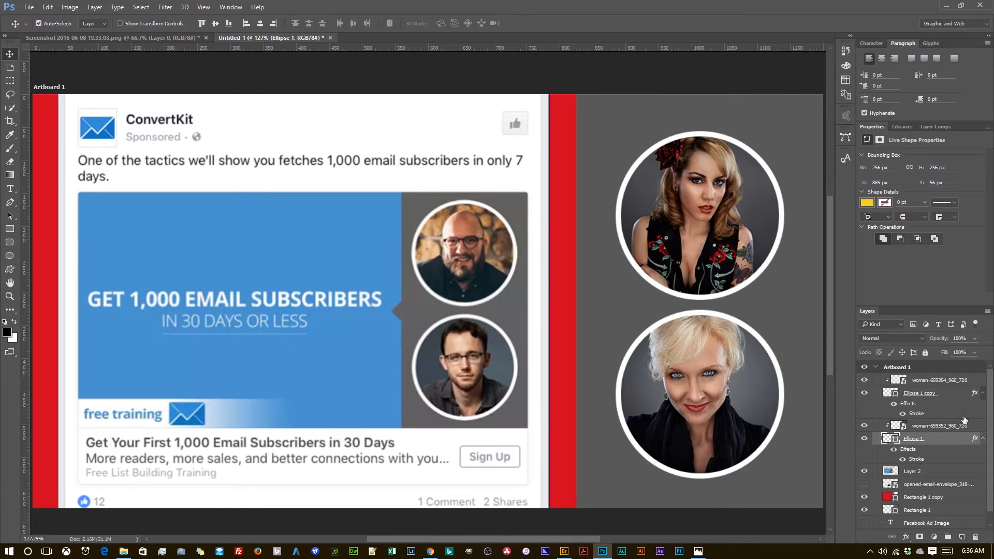
# Step: Collapse the effects lists of both circle layers and minimize the Properties and Paragraph panels to make room for the layers
pyautogui.click(982, 395)
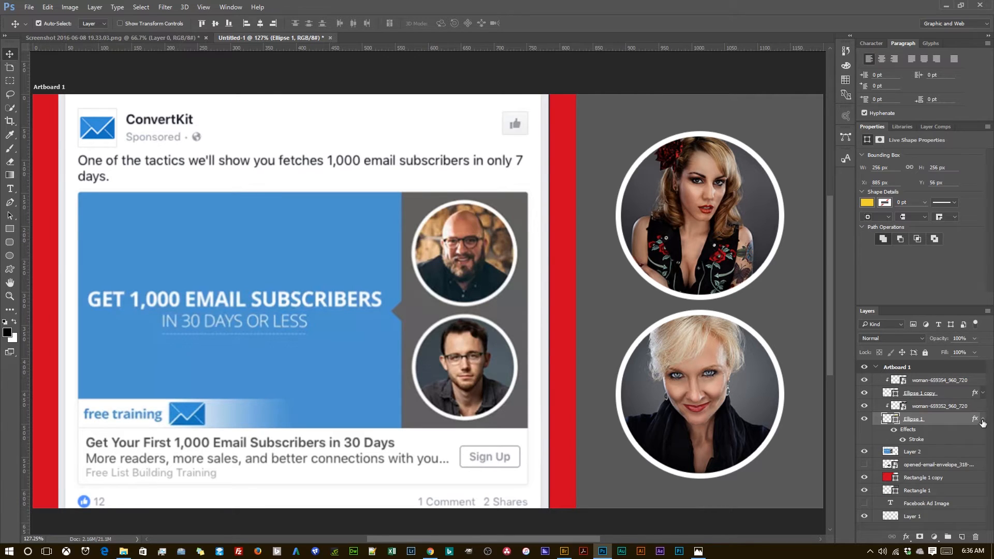
pyautogui.click(982, 420)
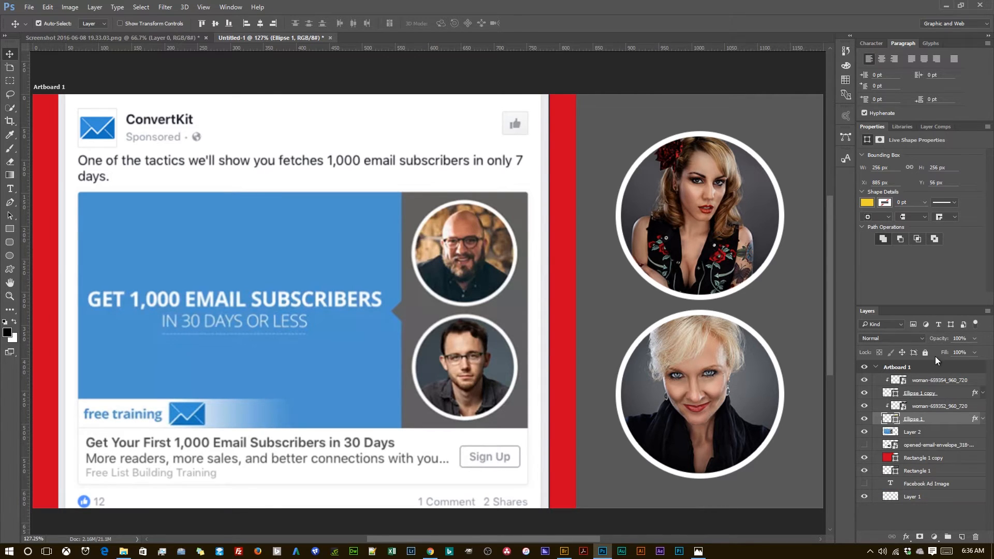
pyautogui.doubleClick(875, 125)
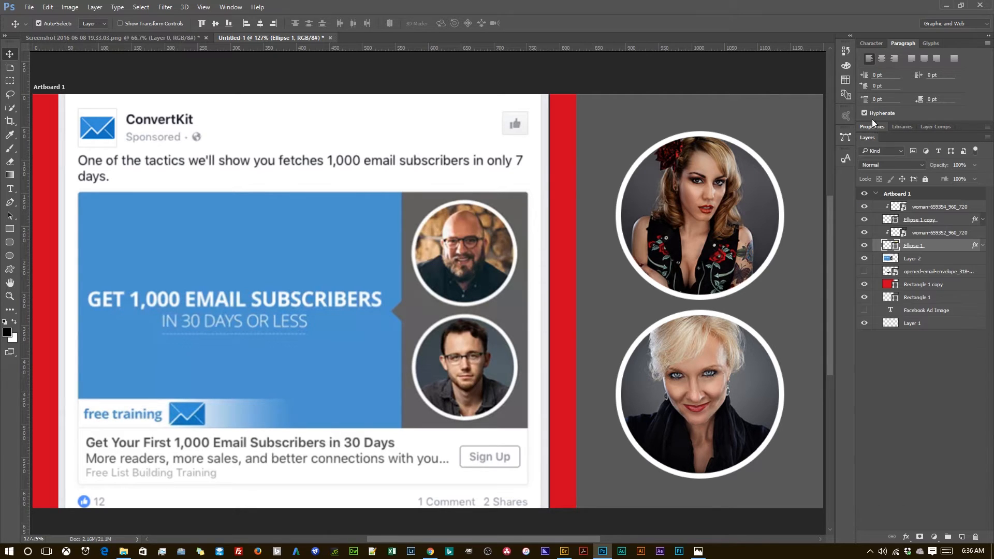
pyautogui.doubleClick(901, 44)
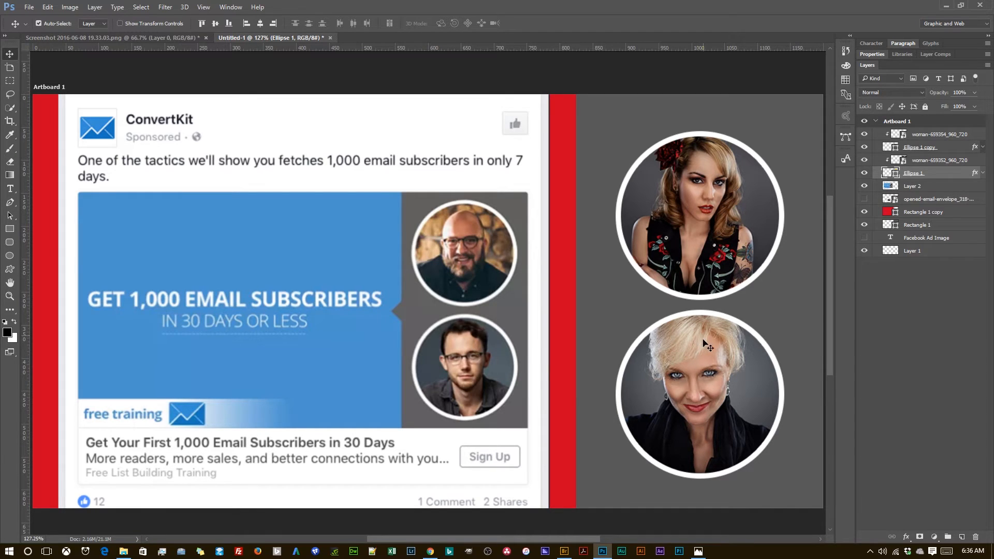
# Step: Group both portrait photo layers together with their two ellipse layers
pyautogui.click(933, 137)
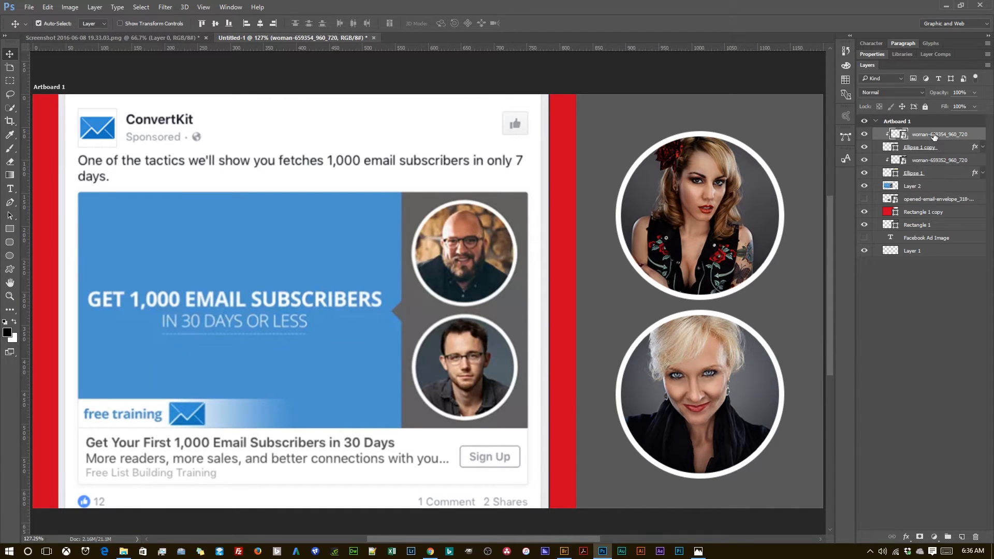
pyautogui.keyDown('shift'); pyautogui.click(939, 174); pyautogui.keyUp('shift')
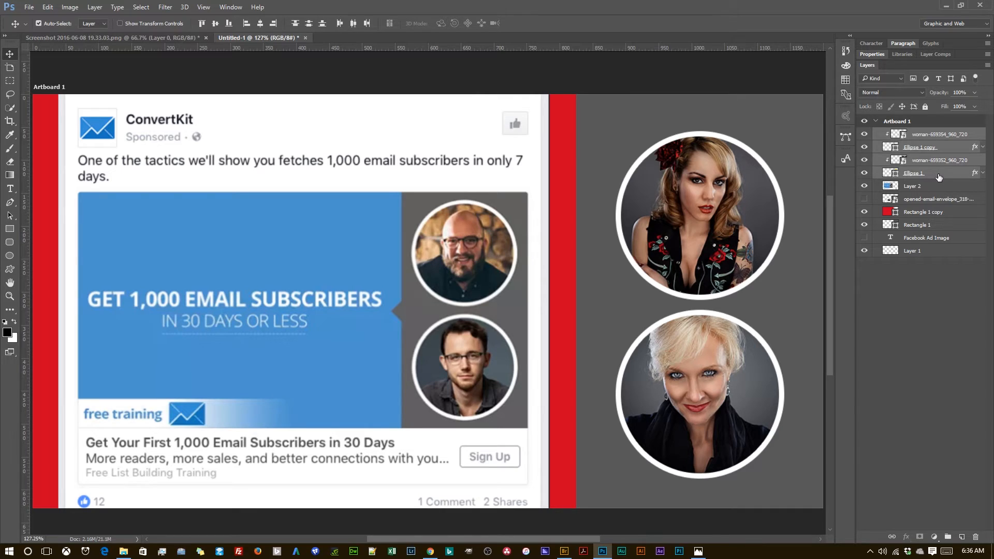
pyautogui.press('ctrl')
pyautogui.hotkey('ctrl', 'g')
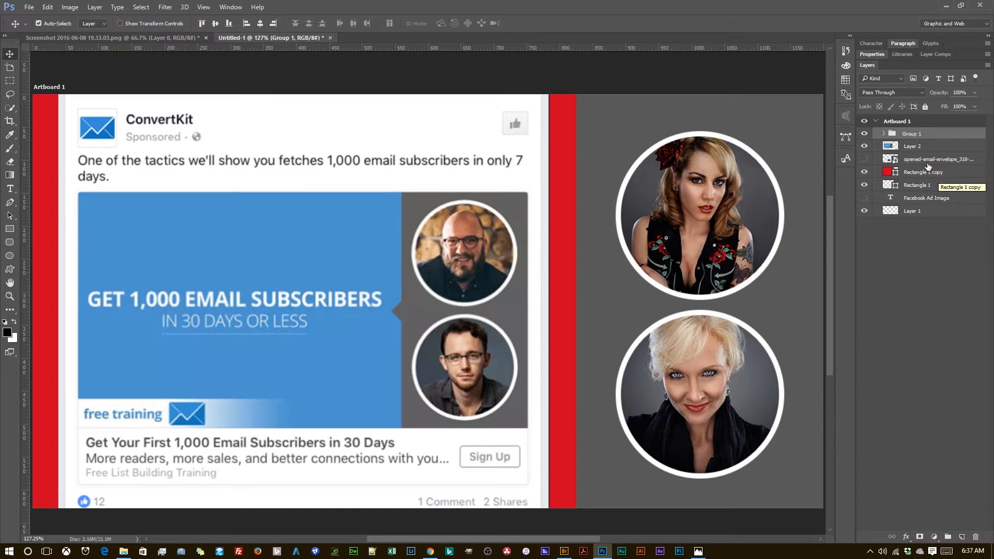
# Step: Rename the new layer group as Photos and clear the layer selection
pyautogui.doubleClick(912, 134)
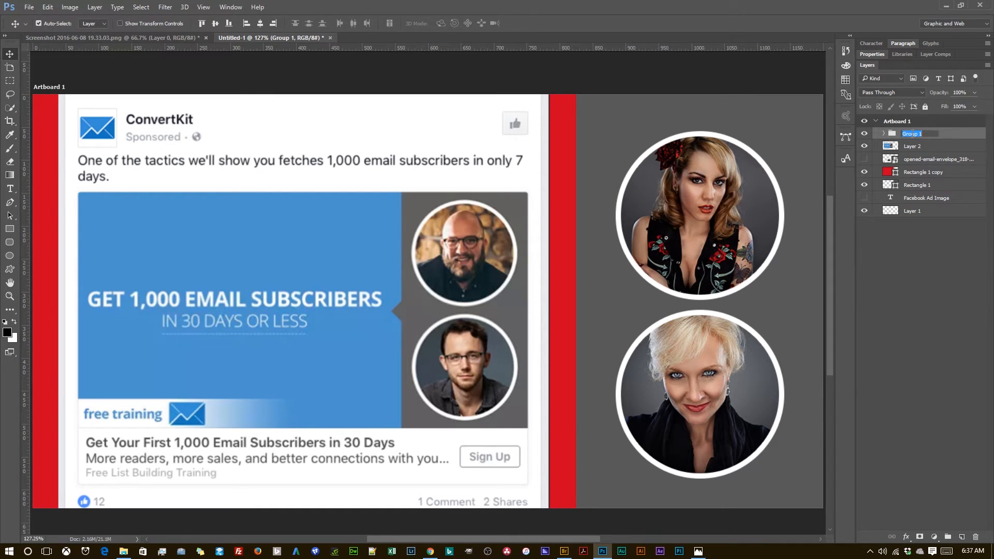
pyautogui.write('Photos')
pyautogui.click(931, 236)
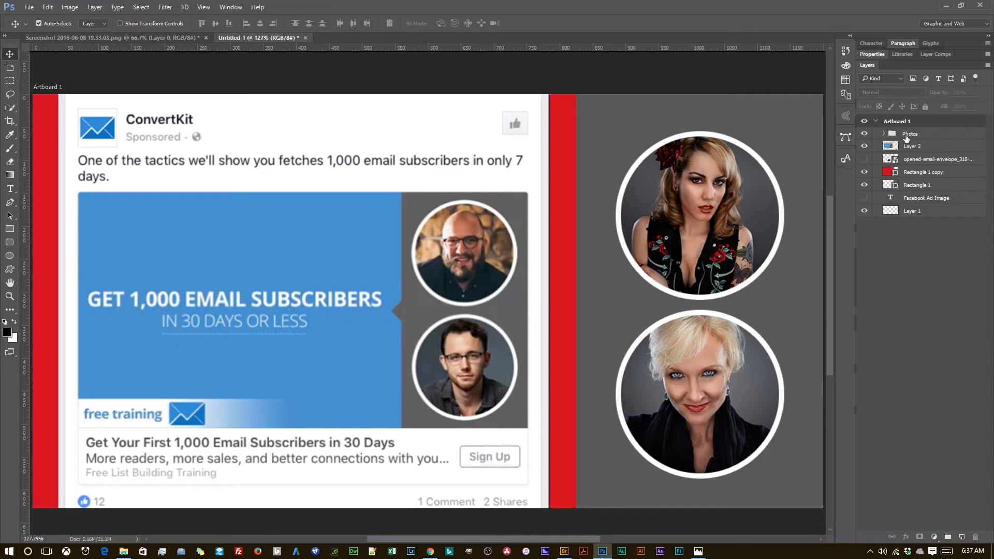
# Step: Scale the Photos group up proportionally to about 114% and reposition it so both portrait circles fit within the gray panel's height
pyautogui.click(908, 136)
pyautogui.press('ctrl')
pyautogui.hotkey('ctrl', 't')
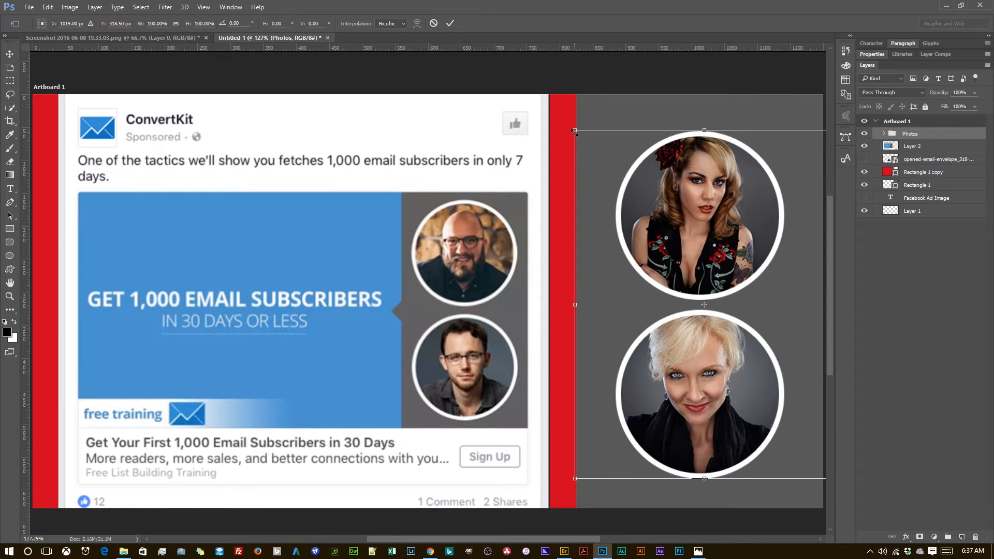
pyautogui.moveTo(573, 130); pyautogui.dragTo(515, 102)
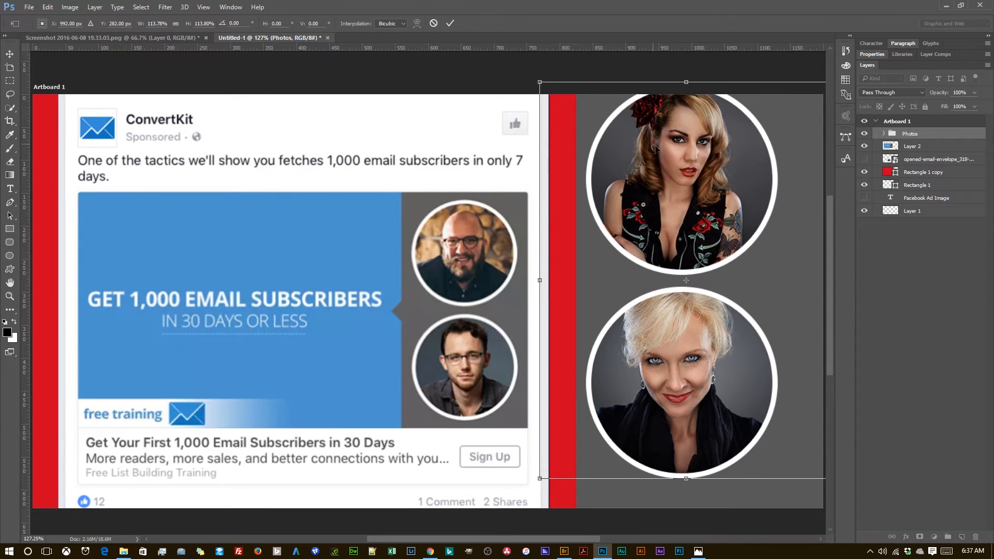
pyautogui.moveTo(654, 148); pyautogui.dragTo(685, 171)
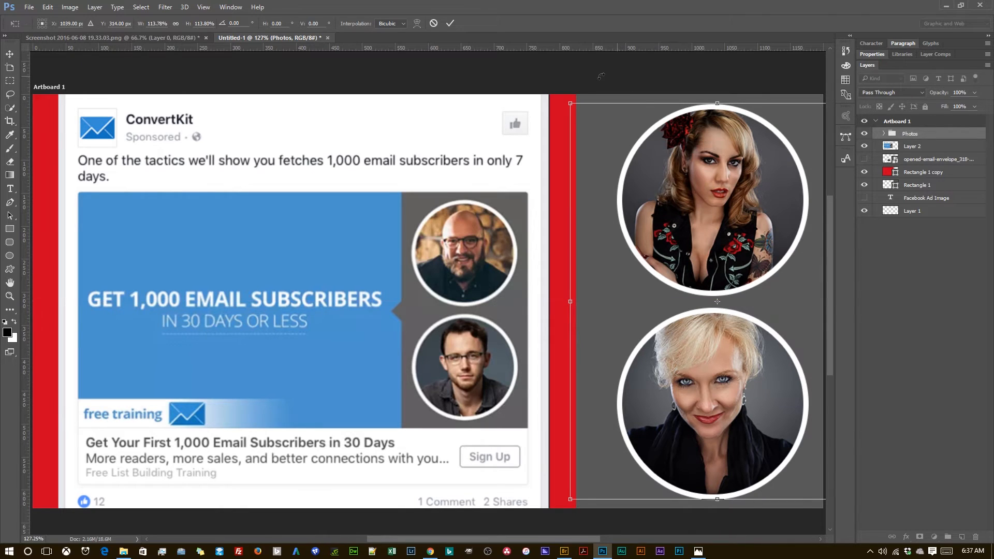
pyautogui.click(450, 23)
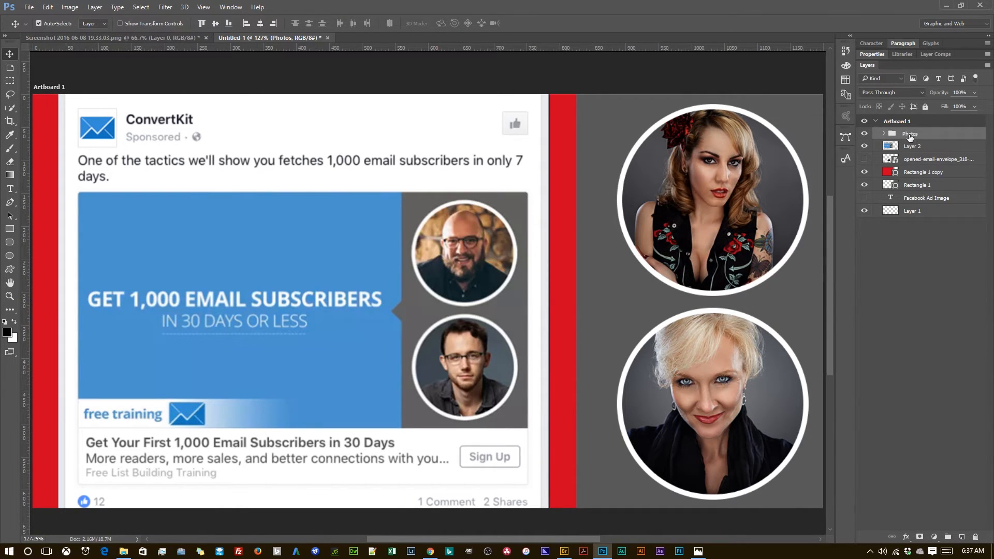
# Step: Narrow the gray side panel (Rectangle 1) to about 90.67% of its width by moving its inner edge toward the portraits
pyautogui.click(608, 116)
pyautogui.press('ctrl')
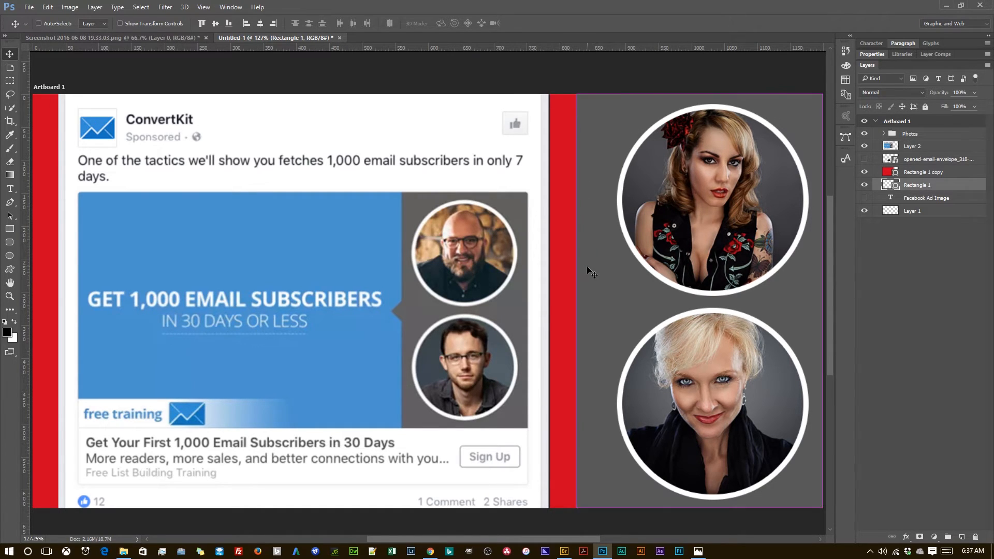
pyautogui.hotkey('ctrl', 't')
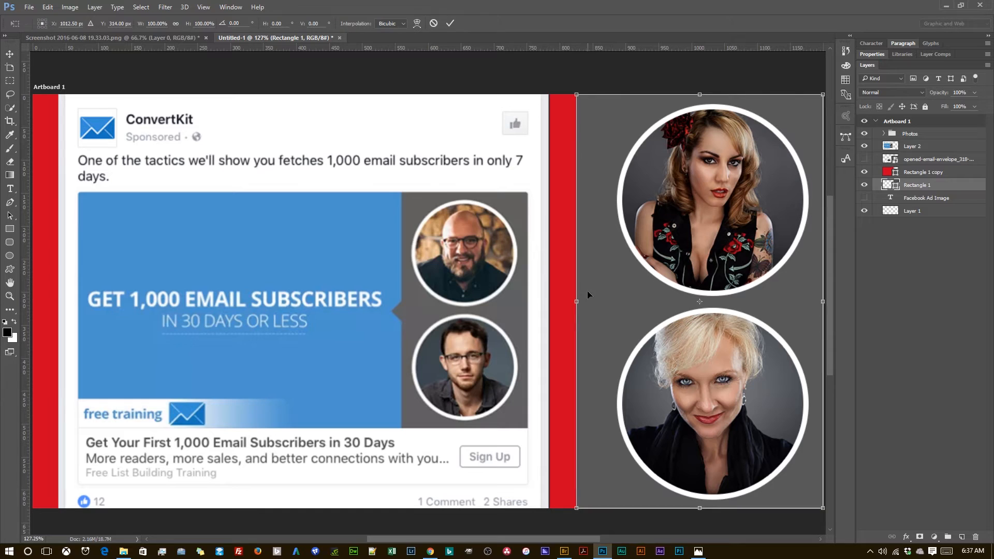
pyautogui.moveTo(578, 306); pyautogui.dragTo(601, 309)
pyautogui.click(450, 23)
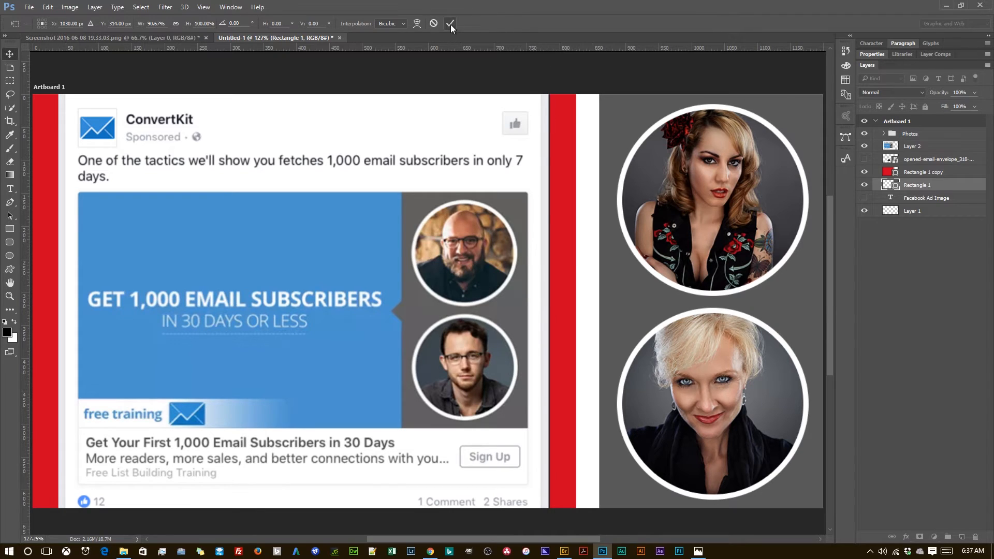
# Step: Widen the red rectangle (Rectangle 1 copy) to about 104.24% so its edge meets the gray panel
pyautogui.click(562, 228)
pyautogui.hotkey('ctrl', 't')
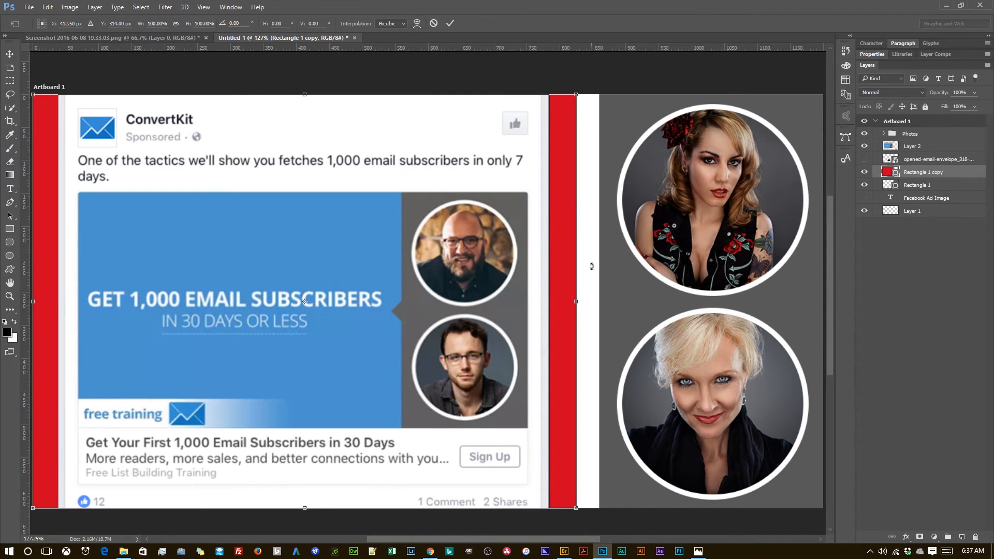
pyautogui.moveTo(577, 307); pyautogui.dragTo(599, 313)
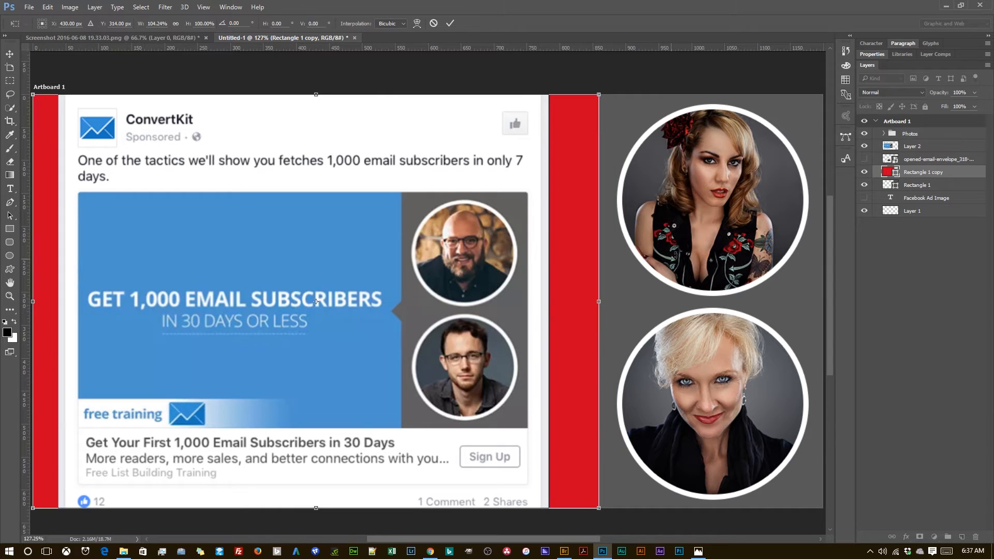
pyautogui.click(450, 23)
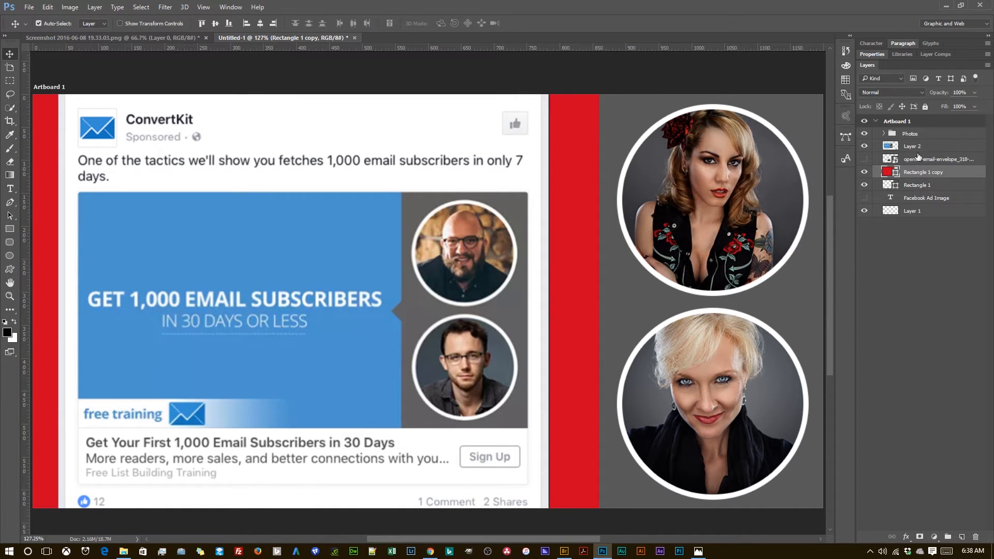
# Step: Nudge the Photos group slightly left to X 1037 px to center the portraits horizontally in the gray panel
pyautogui.click(911, 135)
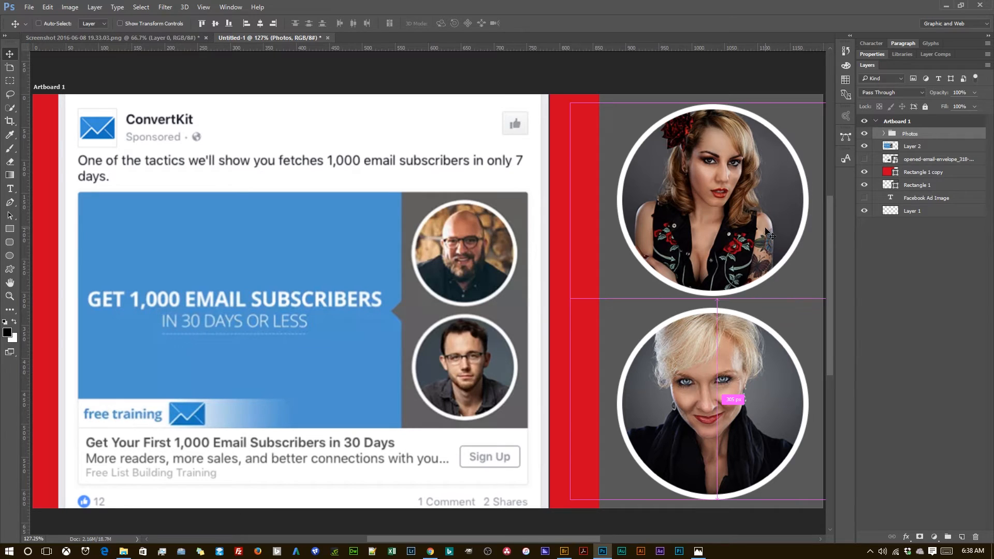
pyautogui.hotkey('ctrl', 't')
pyautogui.moveTo(746, 249); pyautogui.dragTo(747, 247)
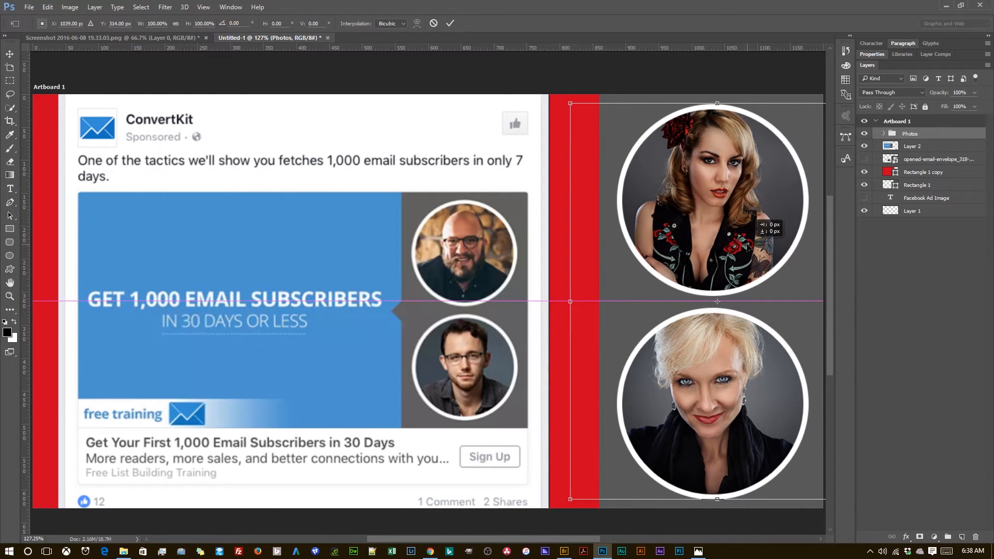
pyautogui.moveTo(747, 247); pyautogui.dragTo(746, 247)
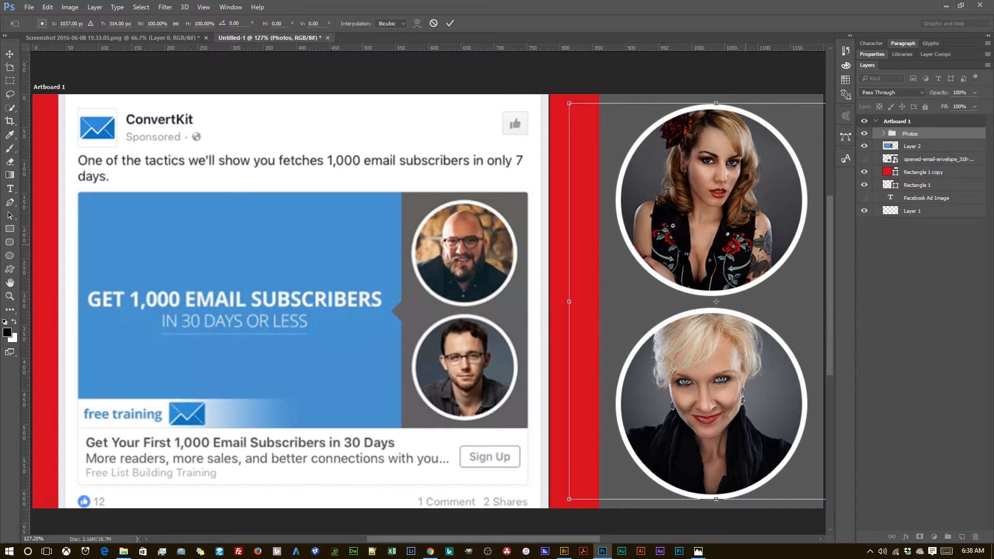
pyautogui.click(450, 23)
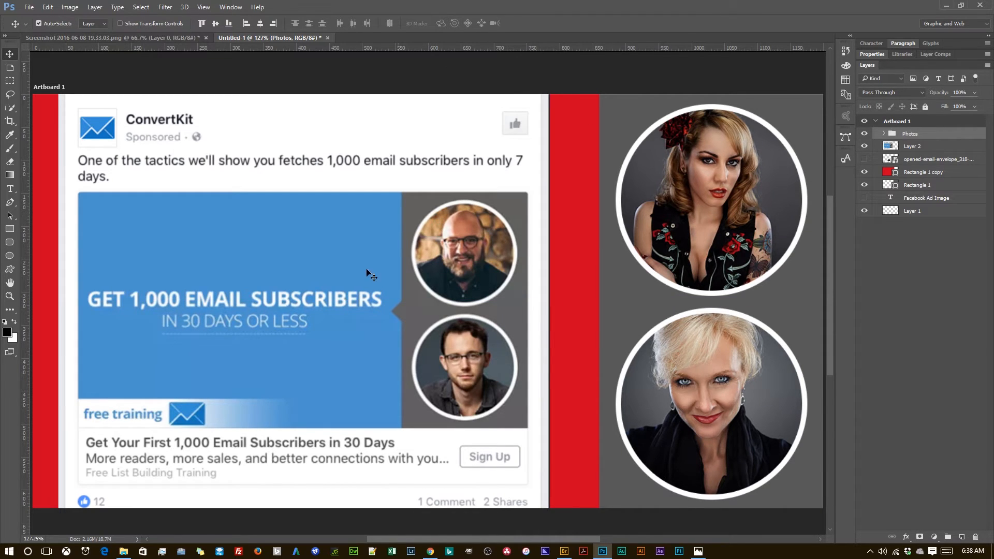
# Step: Place the reference ad layer (Layer 2) above the portrait layers in the Photos group and move it right to uncover the red area
pyautogui.moveTo(197, 295); pyautogui.dragTo(348, 287)
pyautogui.moveTo(919, 148); pyautogui.dragTo(920, 135)
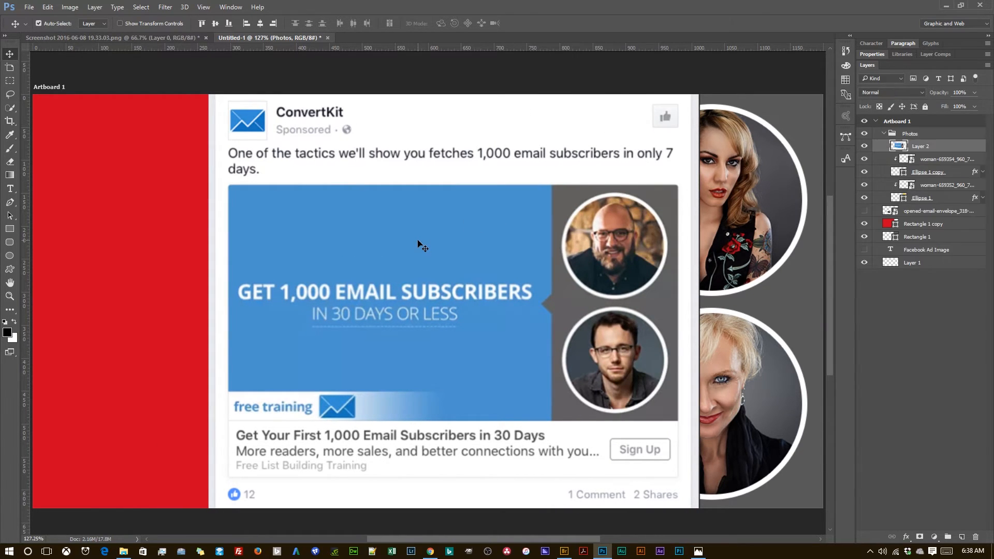
pyautogui.moveTo(420, 242); pyautogui.dragTo(700, 239)
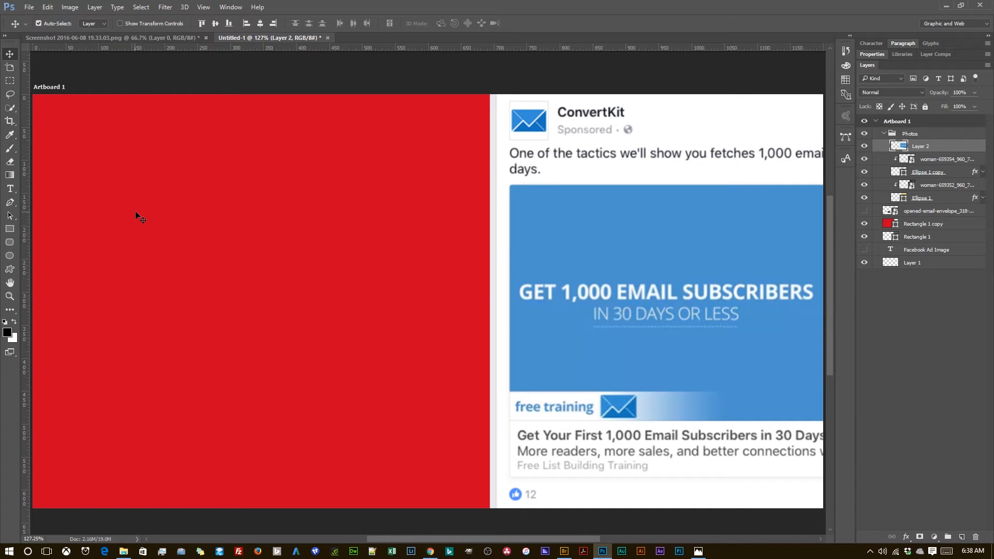
# Step: Add the headline text "GET 1,00 EMAIL SUBSCRIBERS" across the red area, beside the reference ad
pyautogui.press('t')
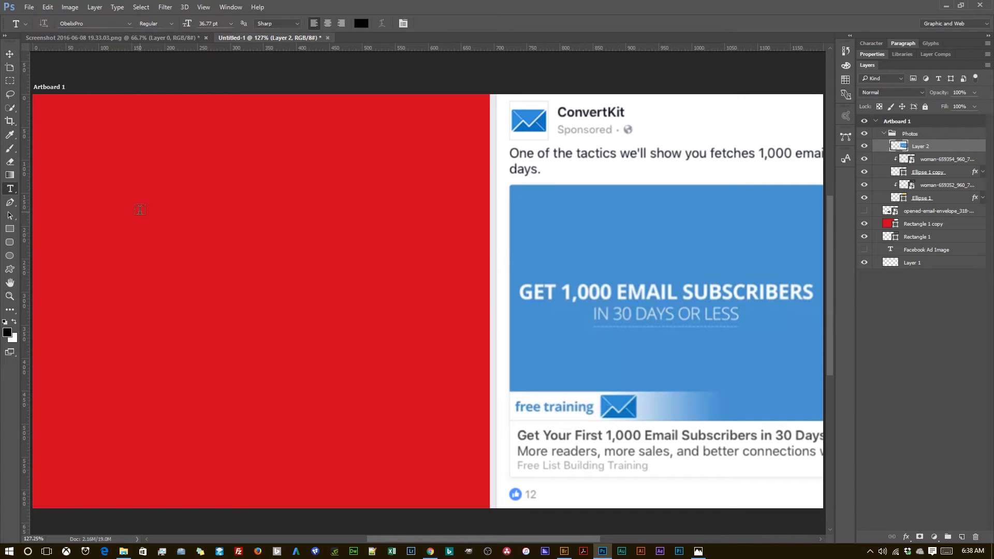
pyautogui.click(62, 268)
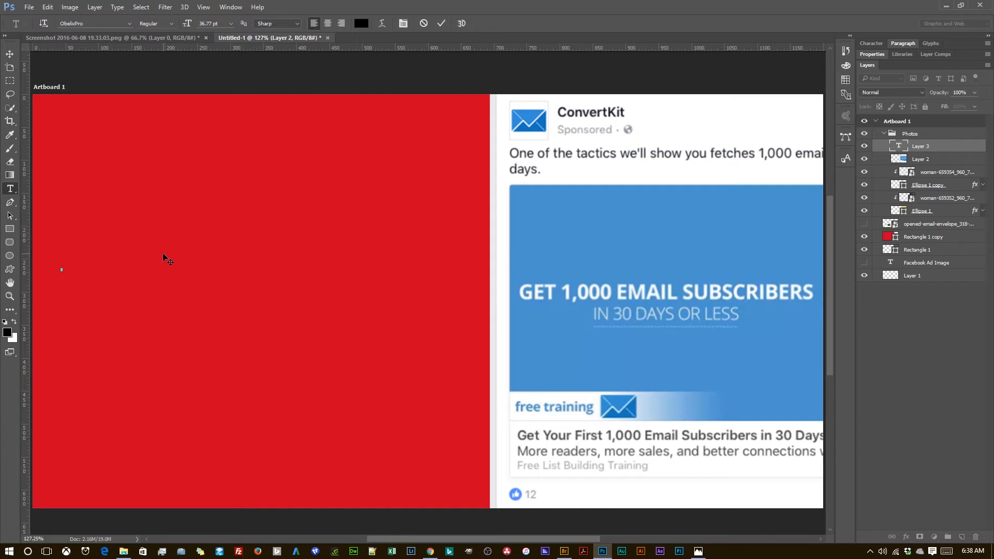
pyautogui.write('GET ')
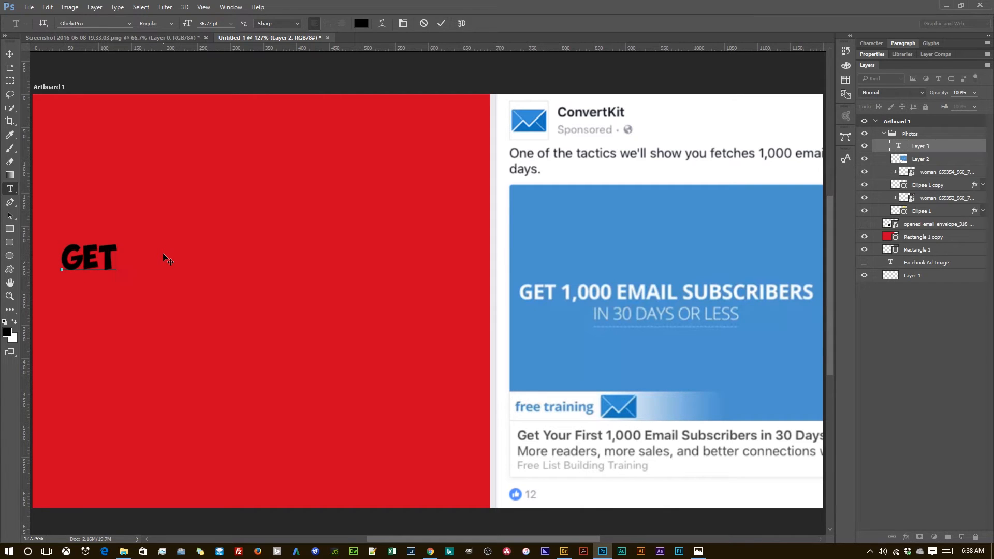
pyautogui.write('1,00 EMA')
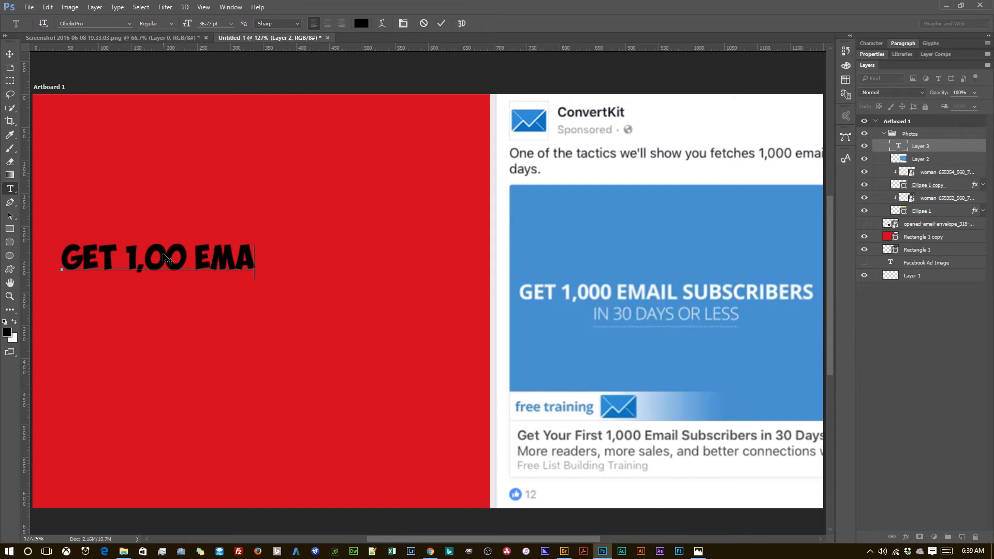
pyautogui.write('IL SUBS')
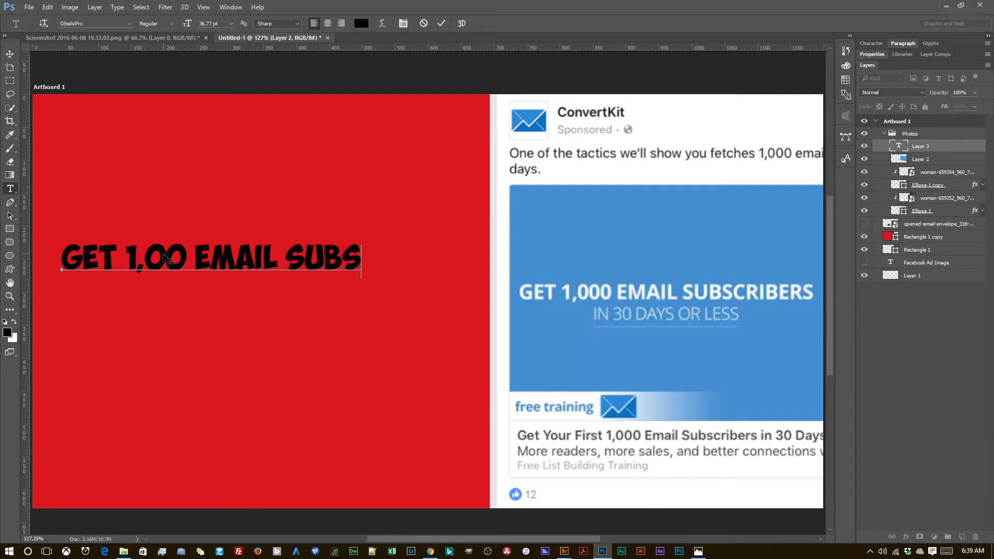
pyautogui.write('CRIBERS')
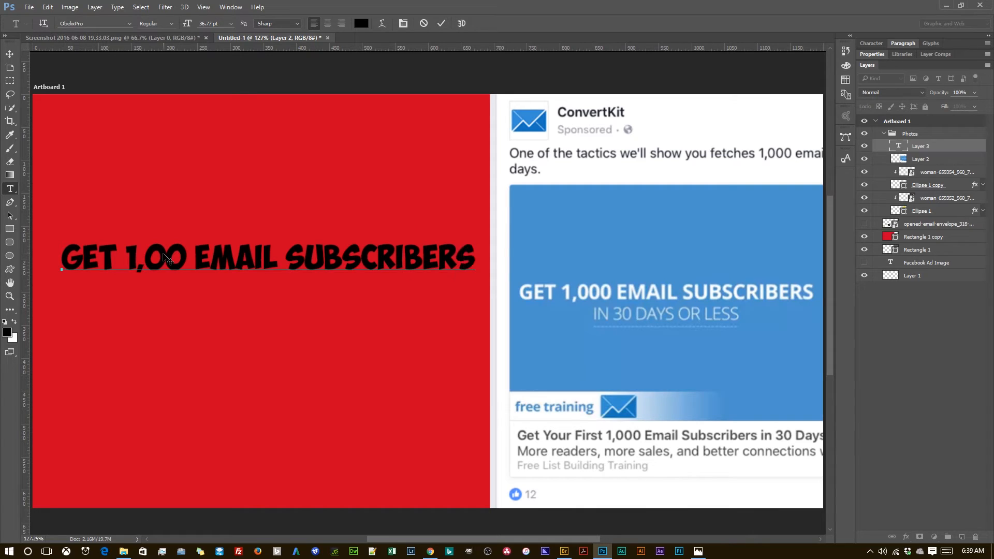